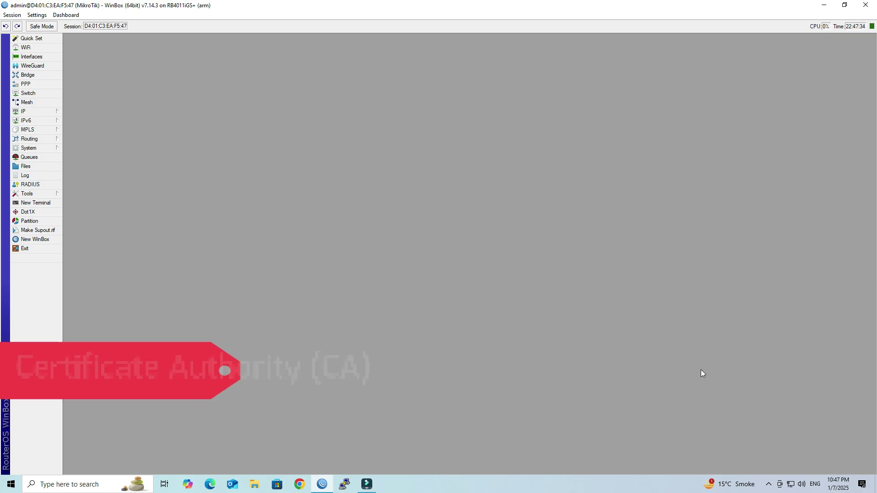
# Open the Certificates window from the System menu, which shows an empty list
pyautogui.click(52, 149)
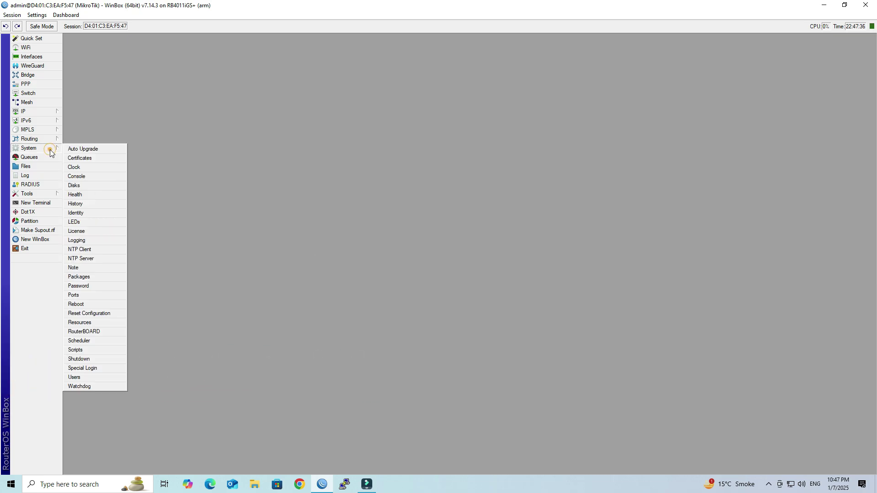
pyautogui.click(80, 158)
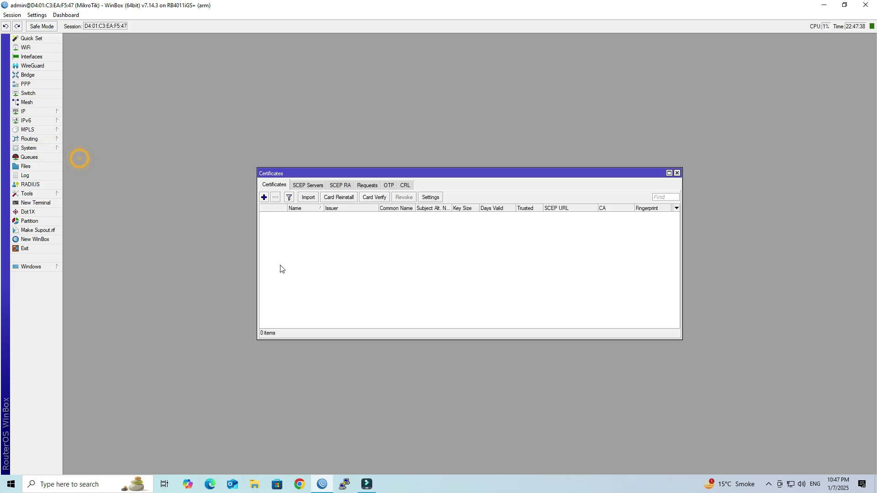
# Name a new certificate ca-certificate with IN, GJ, BVN, ISP, TECH subject and matching common name
pyautogui.click(263, 198)
pyautogui.doubleClick(371, 233)
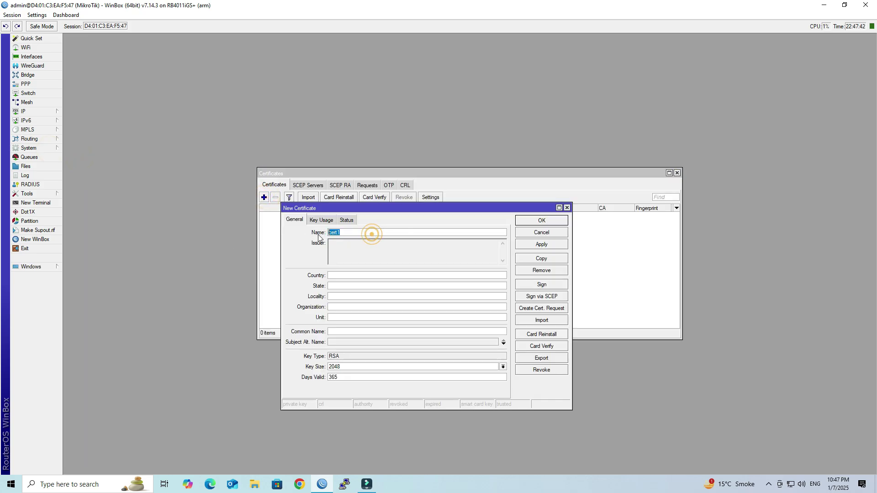
pyautogui.write('ca-')
pyautogui.hotkey('ctrl', 'a')
pyautogui.hotkey('ctrl', 'c')
pyautogui.click(343, 276)
pyautogui.write('IN')
pyautogui.write('BVN')
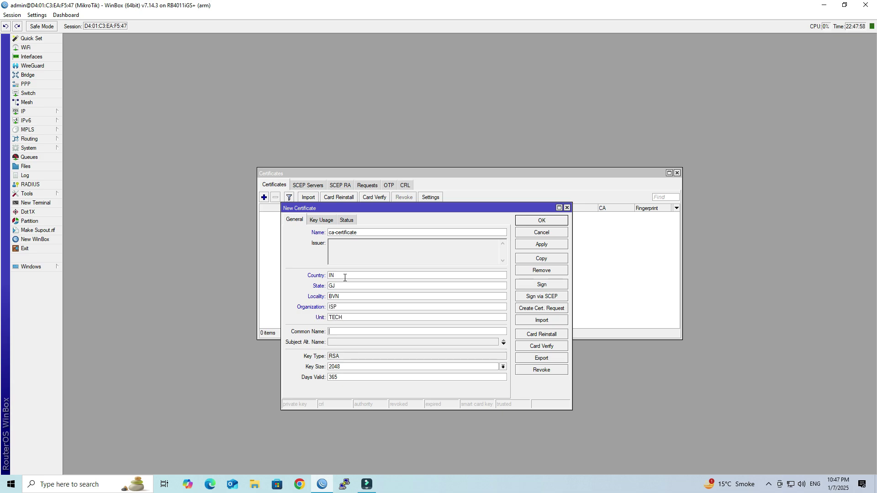
pyautogui.hotkey('ctrl', 'v')
pyautogui.doubleClick(369, 330)
pyautogui.click(369, 330)
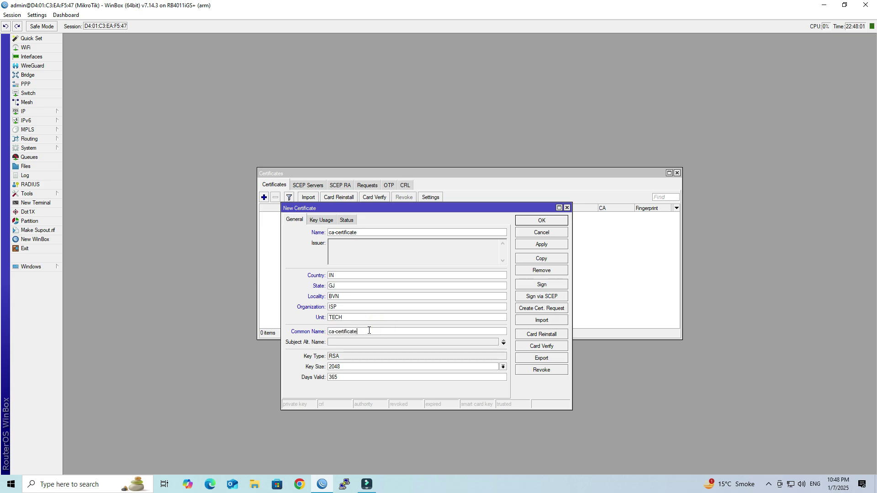
# Set the key size to 4096 and keep validity at 365 days
pyautogui.click(343, 367)
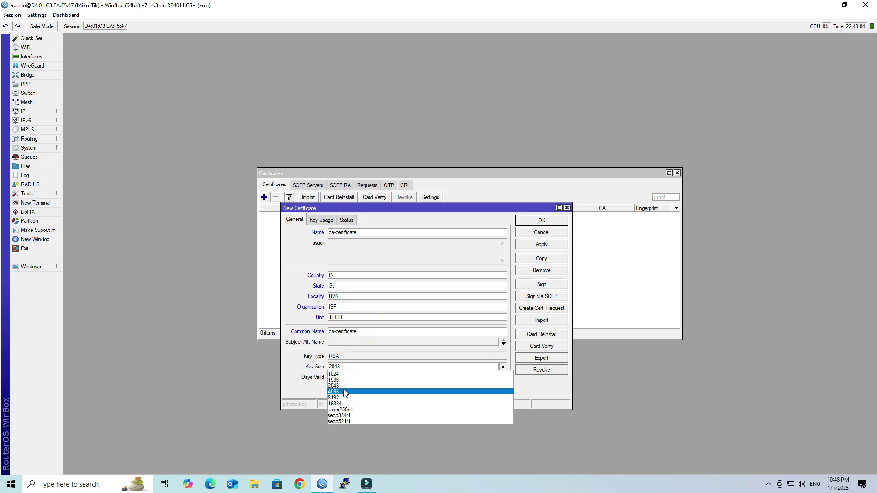
pyautogui.click(341, 391)
pyautogui.click(356, 380)
pyautogui.doubleClick(372, 380)
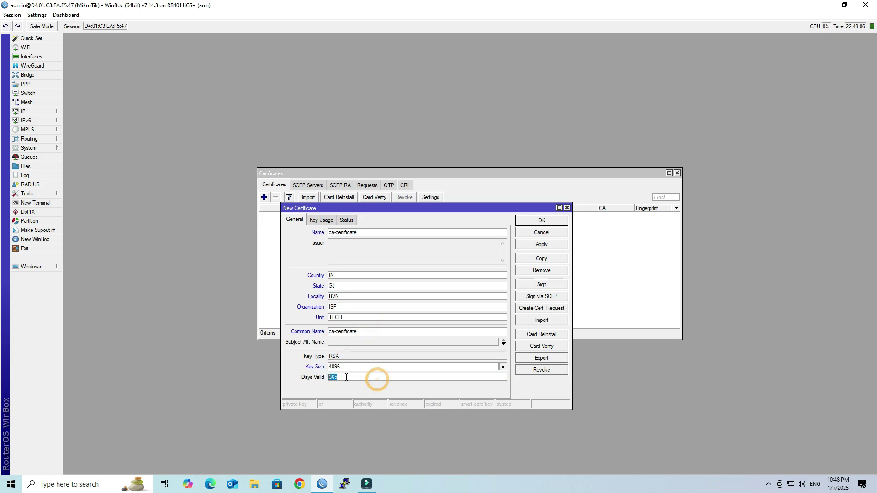
pyautogui.click(373, 381)
# Enable crl sign and key cert sign usages and apply the ca-certificate
pyautogui.click(323, 220)
pyautogui.click(317, 265)
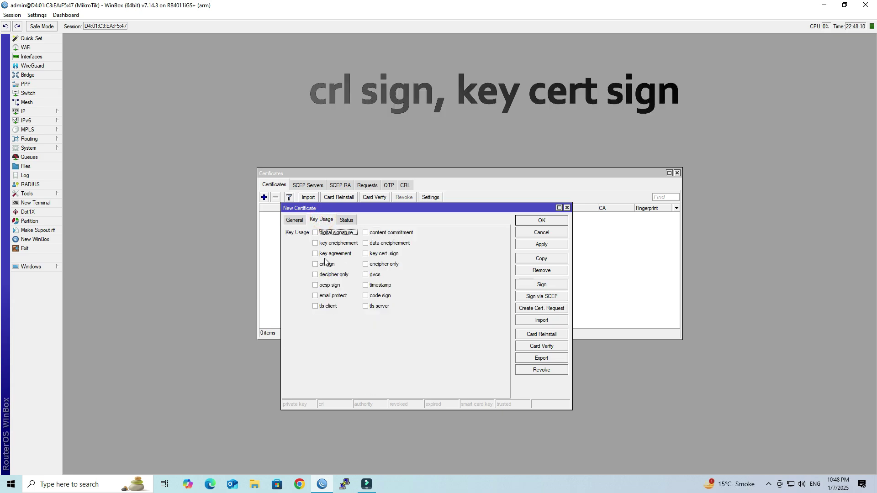
pyautogui.click(374, 255)
pyautogui.click(532, 245)
pyautogui.moveTo(487, 209); pyautogui.dragTo(479, 250)
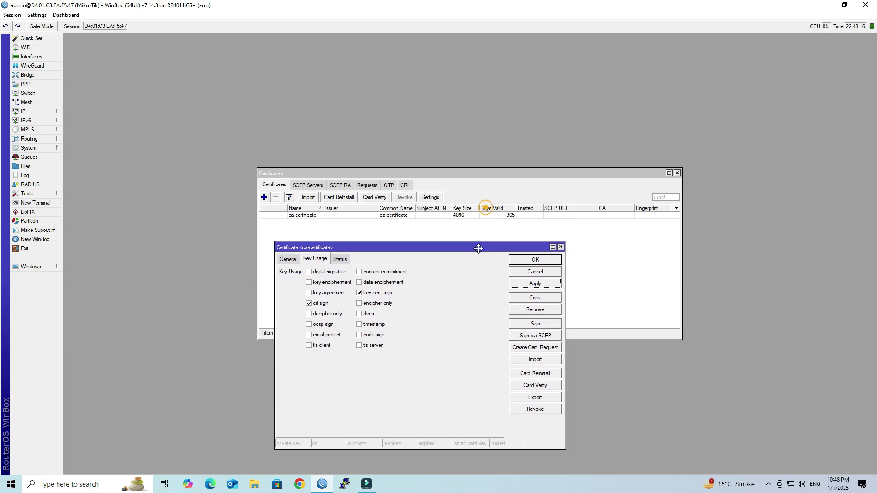
# Self-sign ca-certificate with CA CRL Host 103.158.44.222 and close its dialogs
pyautogui.click(532, 326)
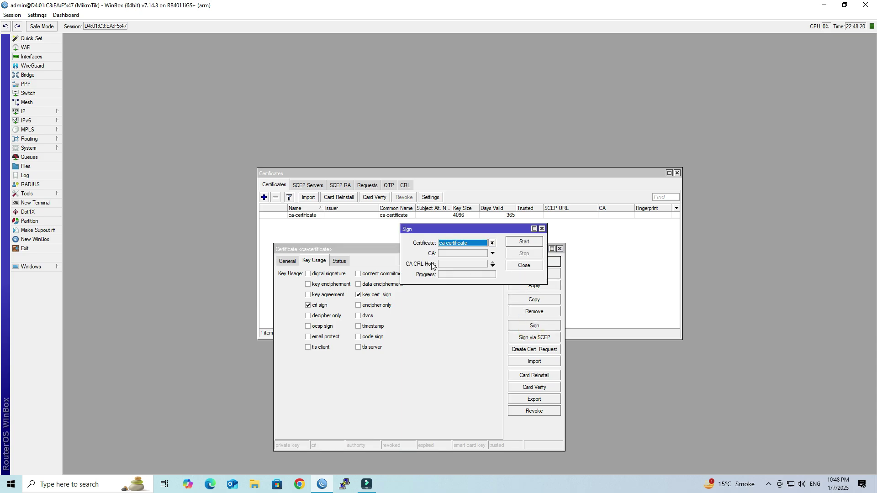
pyautogui.click(452, 265)
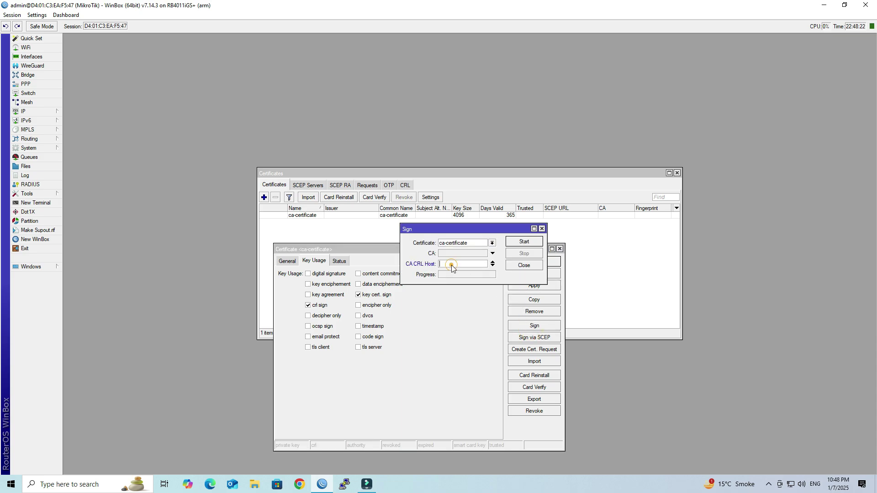
pyautogui.write('103.158.44.222')
pyautogui.click(527, 242)
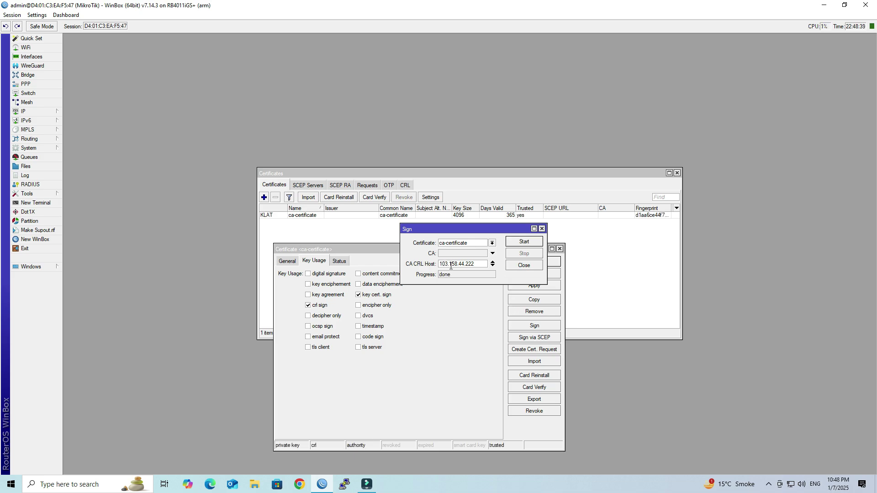
pyautogui.click(515, 264)
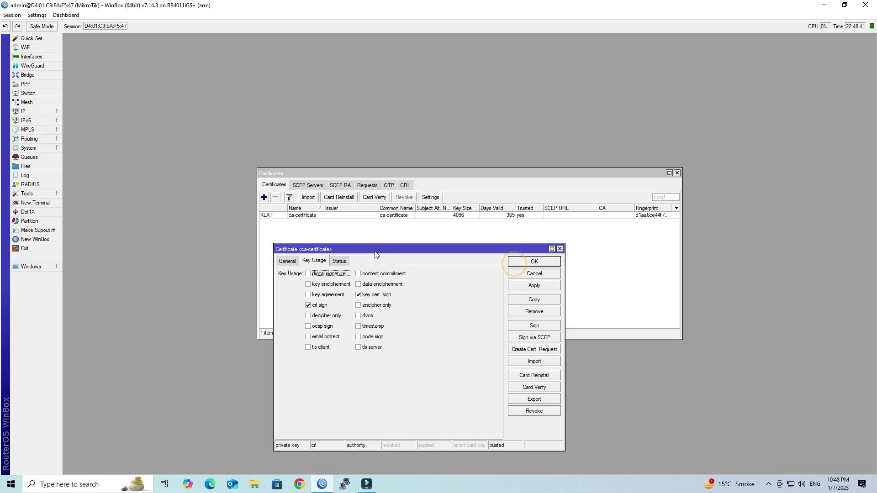
pyautogui.click(292, 261)
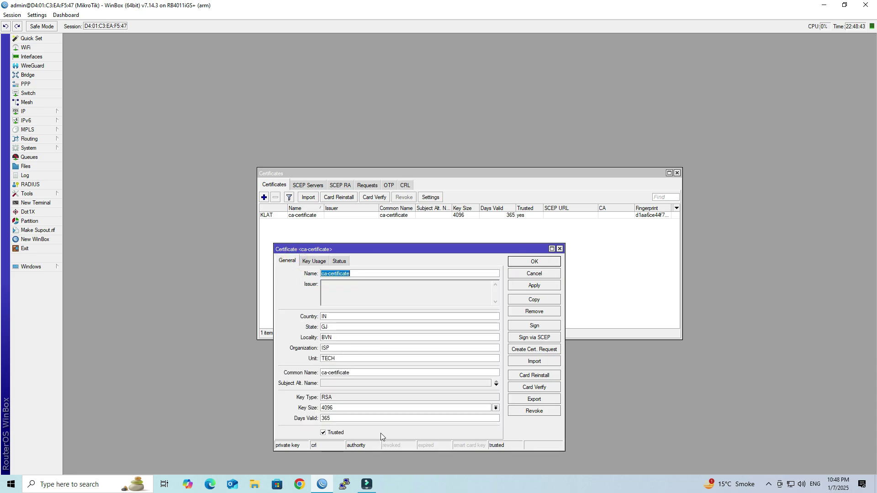
pyautogui.click(538, 263)
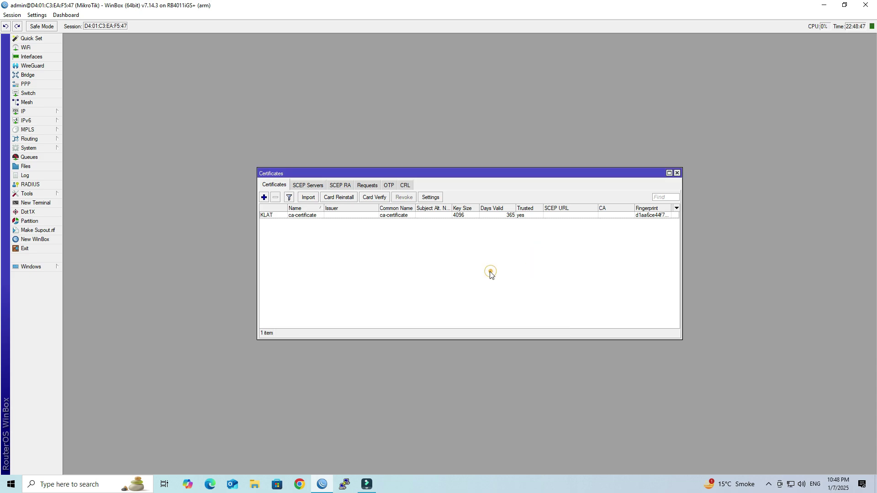
# Name a new certificate server-certificate with IN, GJ, BVN, ISP, TECH subject and matching common name
pyautogui.click(264, 197)
pyautogui.doubleClick(365, 273)
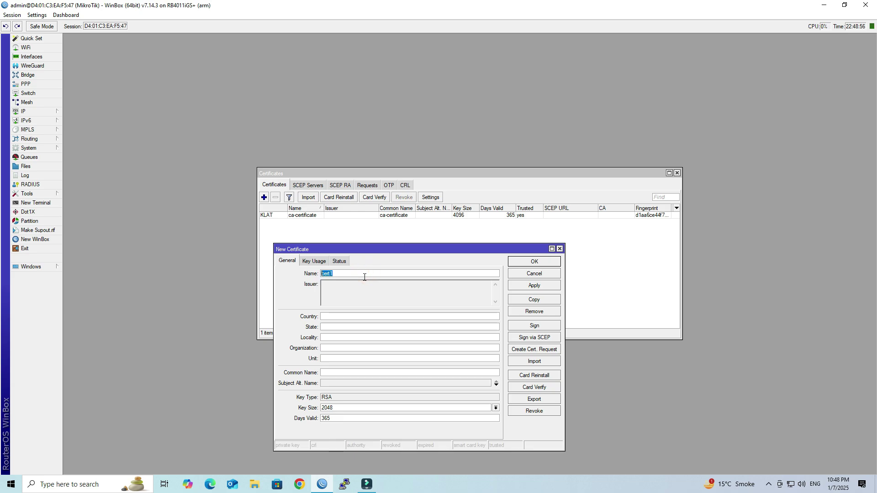
pyautogui.write('server-')
pyautogui.doubleClick(364, 278)
pyautogui.hotkey('ctrl', 'c')
pyautogui.click(365, 277)
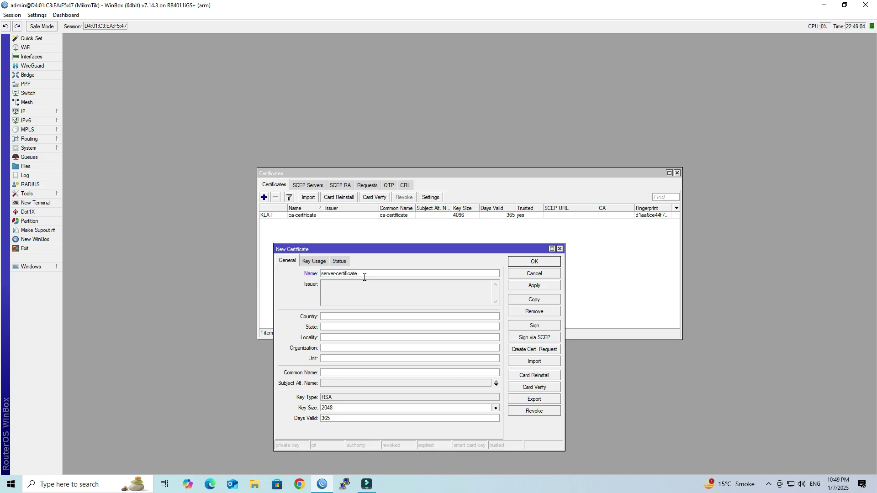
pyautogui.click(360, 320)
pyautogui.write('INBV')
pyautogui.write('NISP')
pyautogui.write('TECH')
pyautogui.click(353, 372)
pyautogui.hotkey('ctrl', 'v')
# Set the key size to 4096 and keep validity at 365 days
pyautogui.click(342, 408)
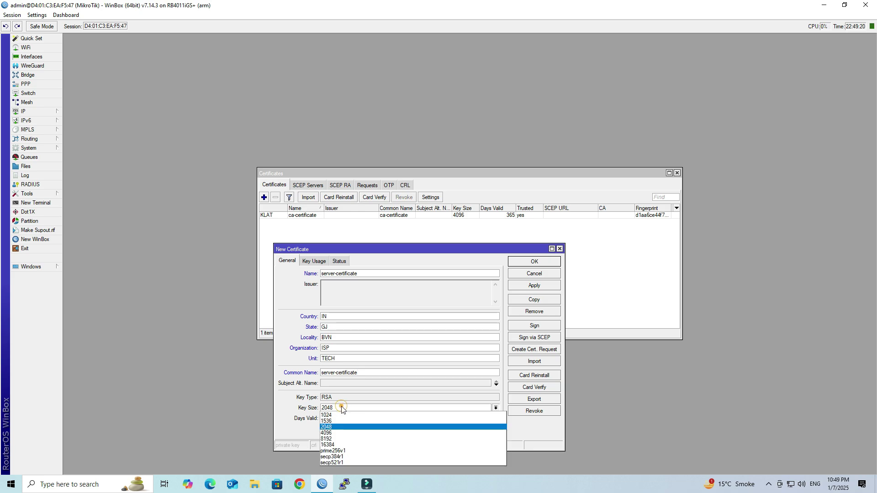
pyautogui.click(342, 433)
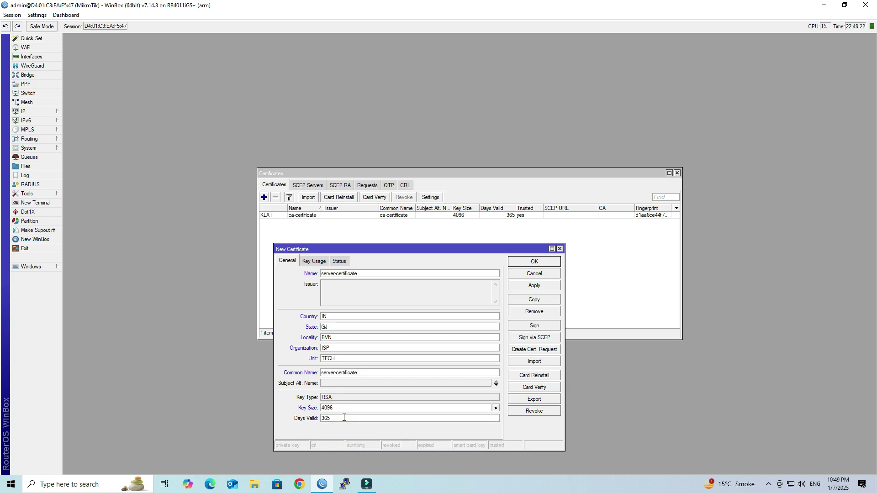
pyautogui.doubleClick(343, 418)
pyautogui.click(343, 419)
# Enable digital signature, key encipherment and tls server usages and apply
pyautogui.click(315, 261)
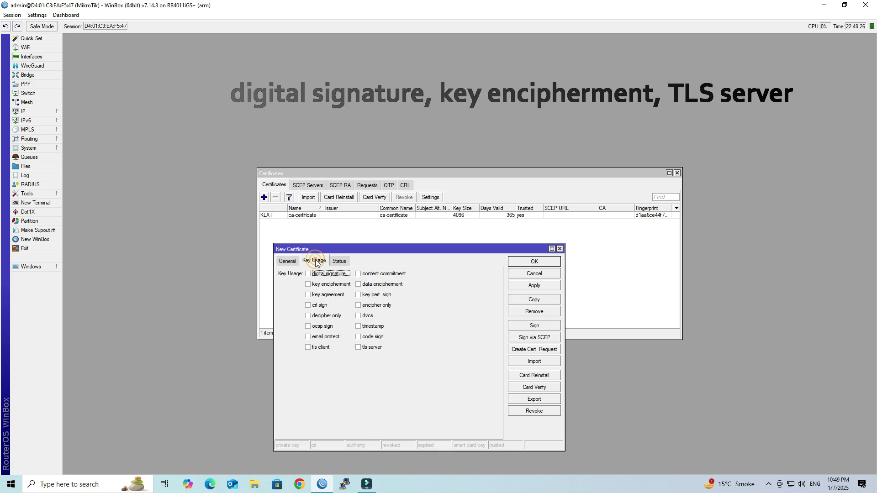
pyautogui.click(316, 276)
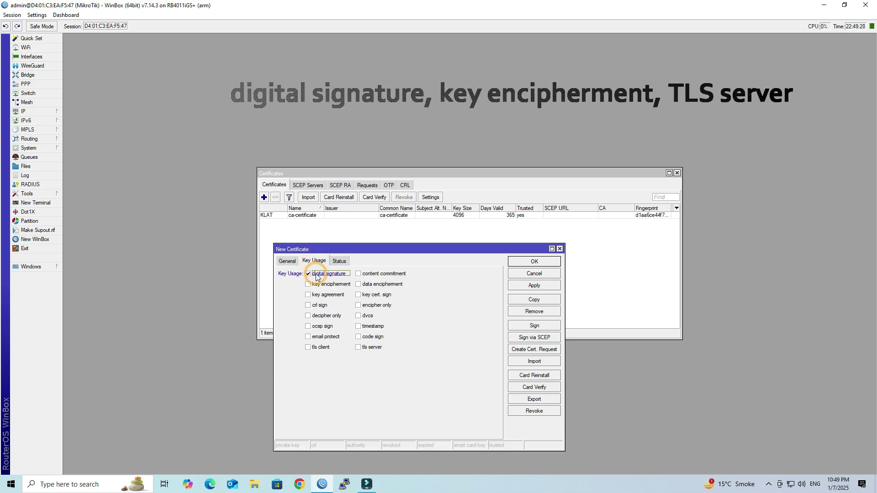
pyautogui.click(318, 284)
pyautogui.click(370, 350)
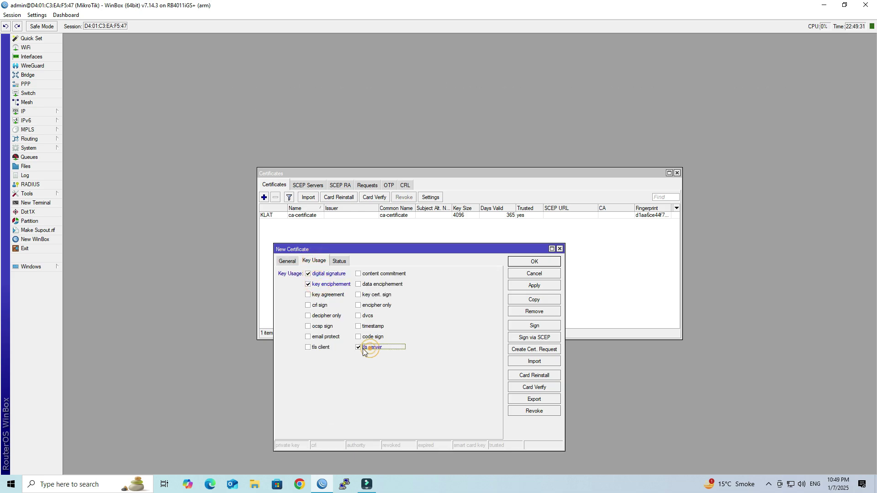
pyautogui.click(538, 288)
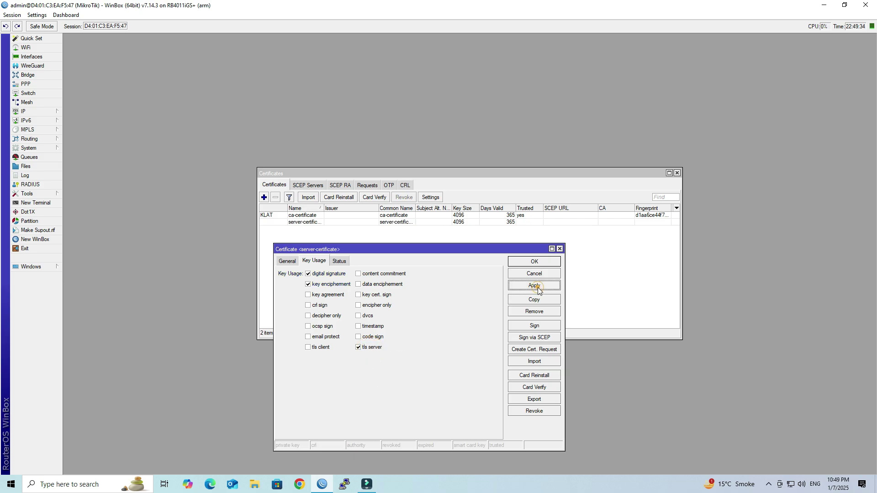
# Sign server-certificate using ca-certificate as the CA
pyautogui.click(533, 325)
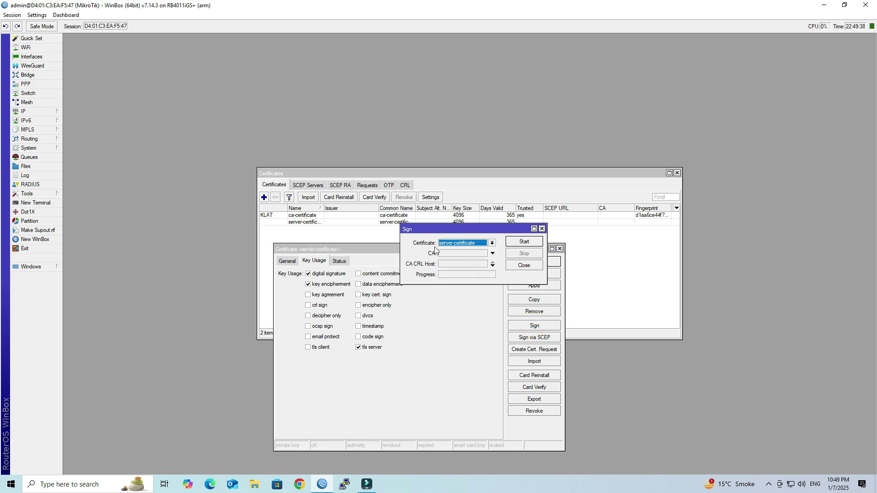
pyautogui.click(450, 254)
pyautogui.click(452, 260)
pyautogui.click(525, 242)
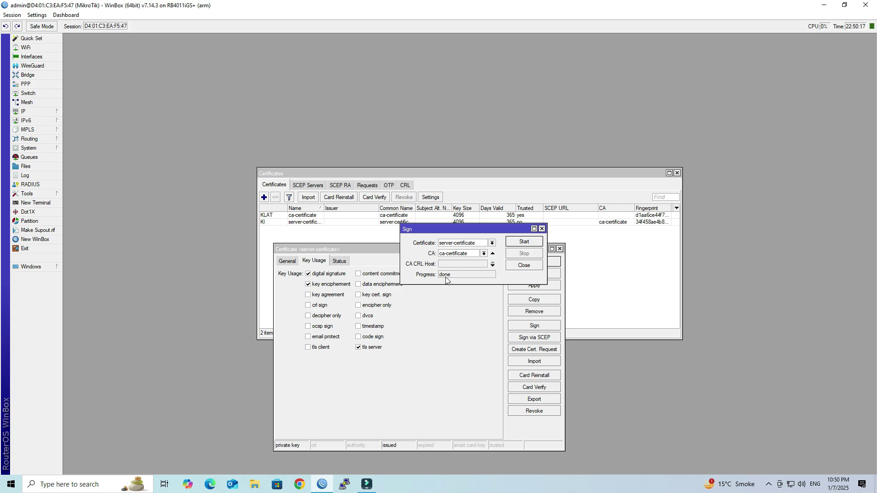
pyautogui.click(524, 266)
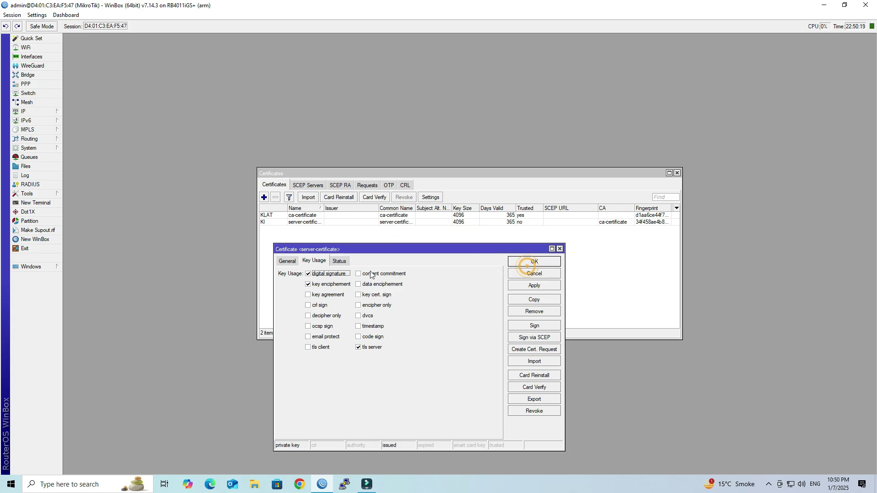
# Mark server-certificate as Trusted, apply and close it
pyautogui.click(283, 262)
pyautogui.click(323, 432)
pyautogui.click(533, 286)
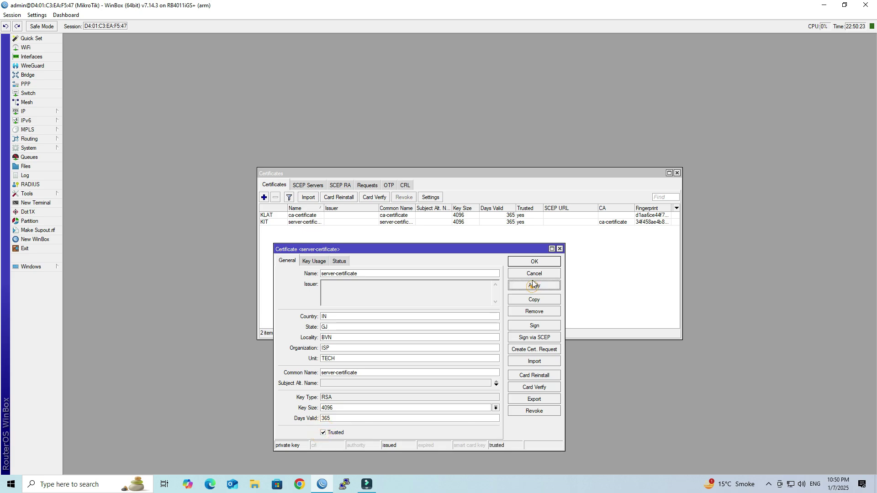
pyautogui.click(532, 264)
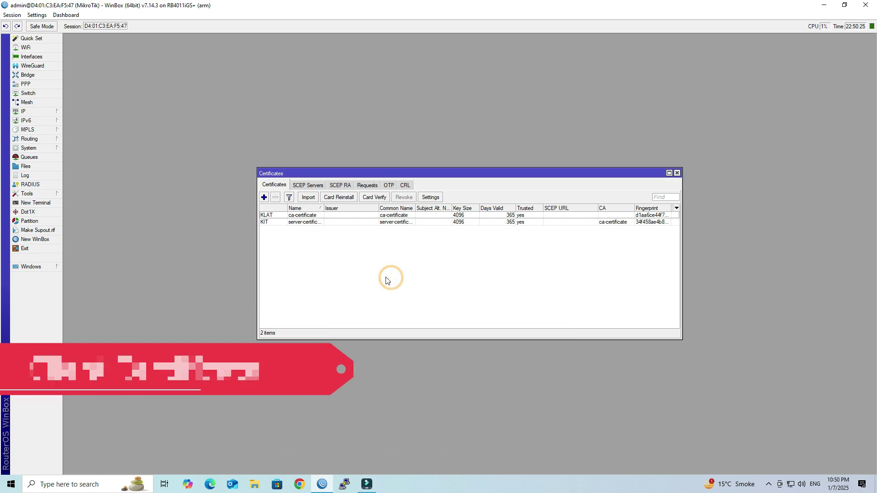
# Add client-certificate with IN, GJ, BVN, ISP, TECH subject and matching common name
pyautogui.click(265, 198)
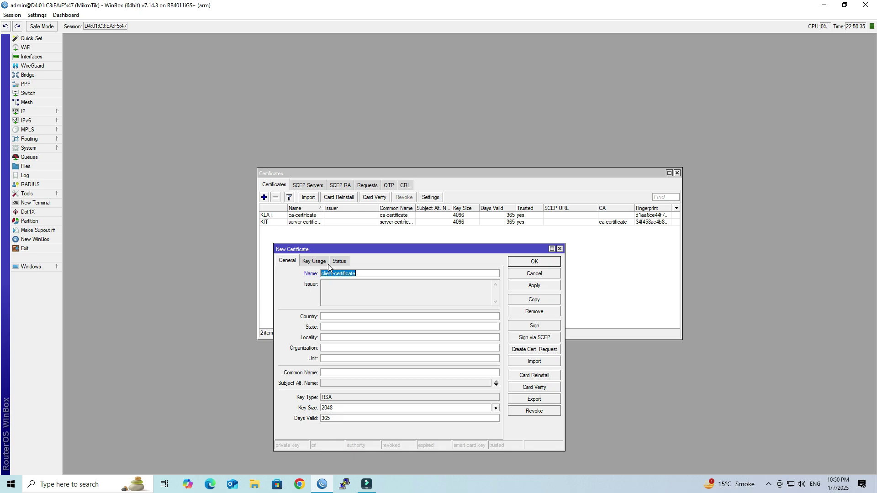
pyautogui.click(334, 316)
pyautogui.write('IN')
pyautogui.write('BVN')
pyautogui.write('ISP')
pyautogui.write('TECH')
pyautogui.press('Tab')
pyautogui.write('client-certificate')
# Give it a 4096-bit key, 365 days validity and tls client usage, then apply
pyautogui.click(347, 408)
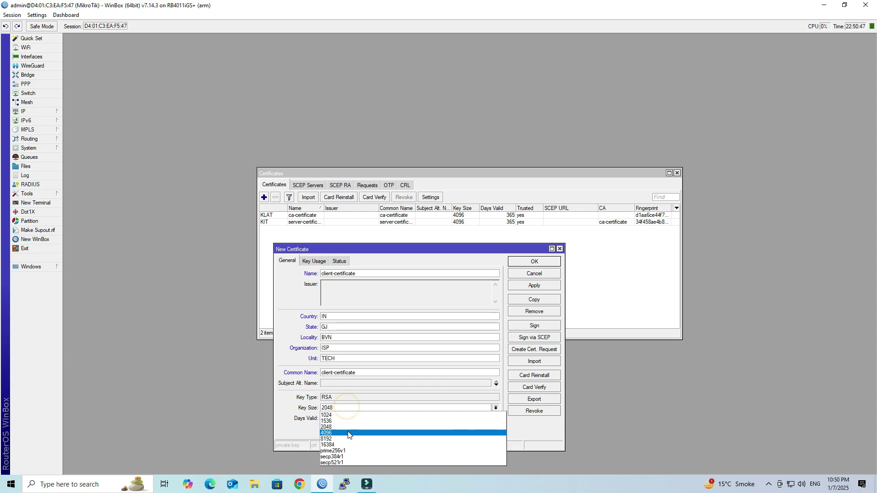
pyautogui.click(347, 431)
pyautogui.click(351, 418)
pyautogui.click(368, 417)
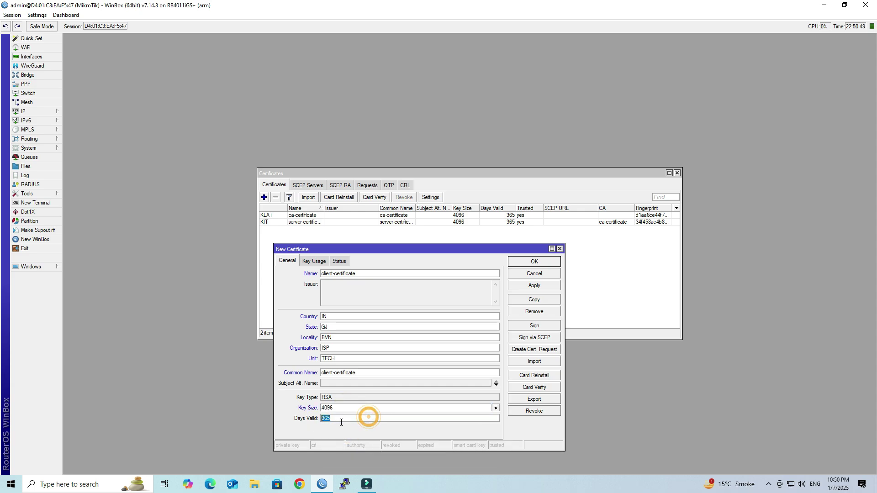
pyautogui.click(364, 419)
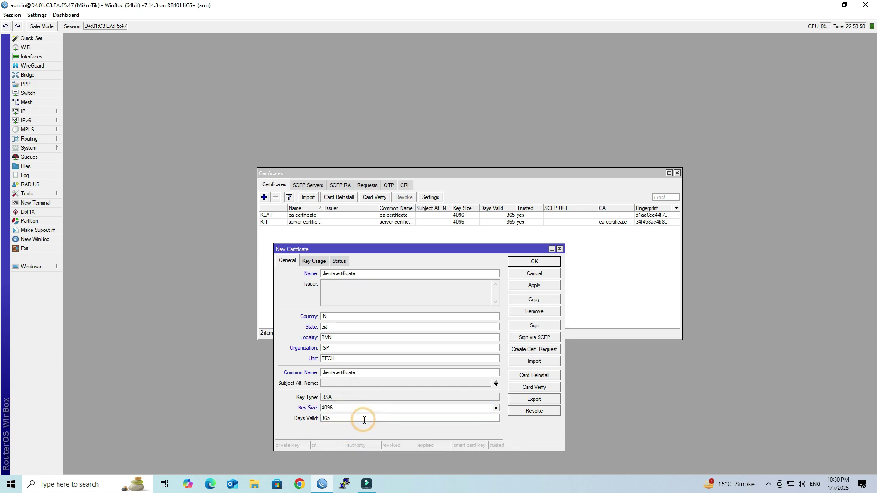
pyautogui.click(315, 261)
pyautogui.click(321, 348)
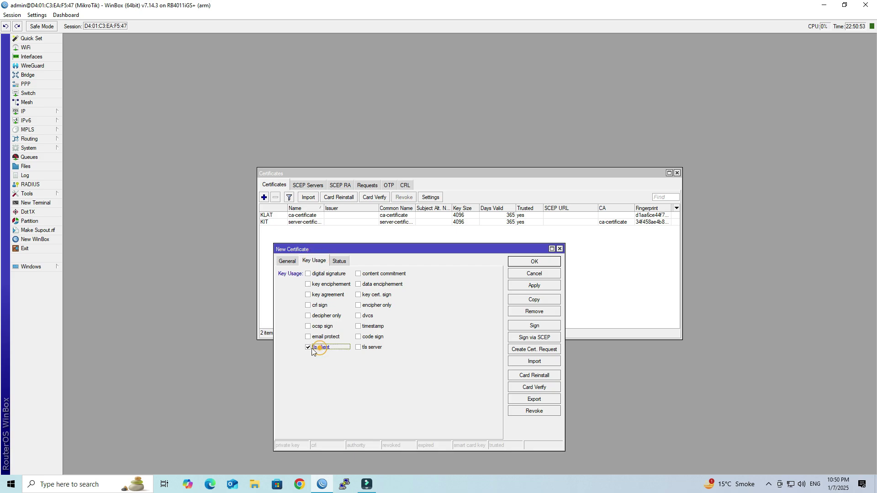
pyautogui.click(528, 286)
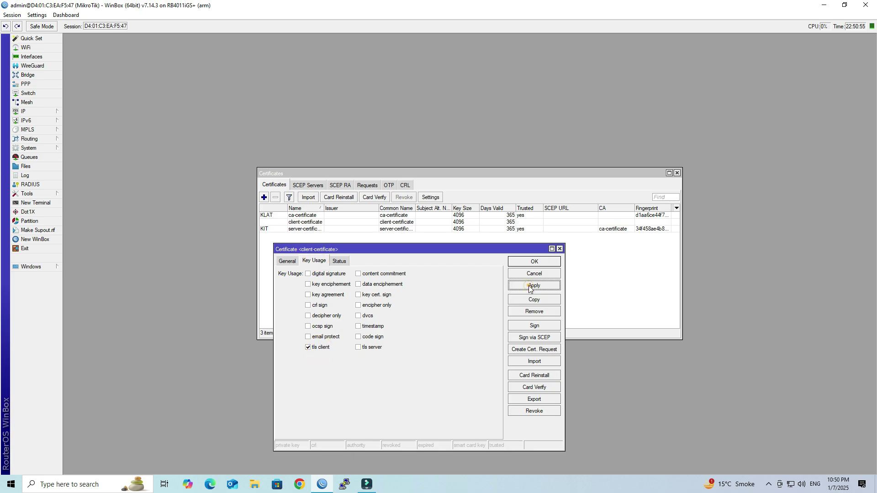
# Sign client-certificate with ca-certificate
pyautogui.click(535, 325)
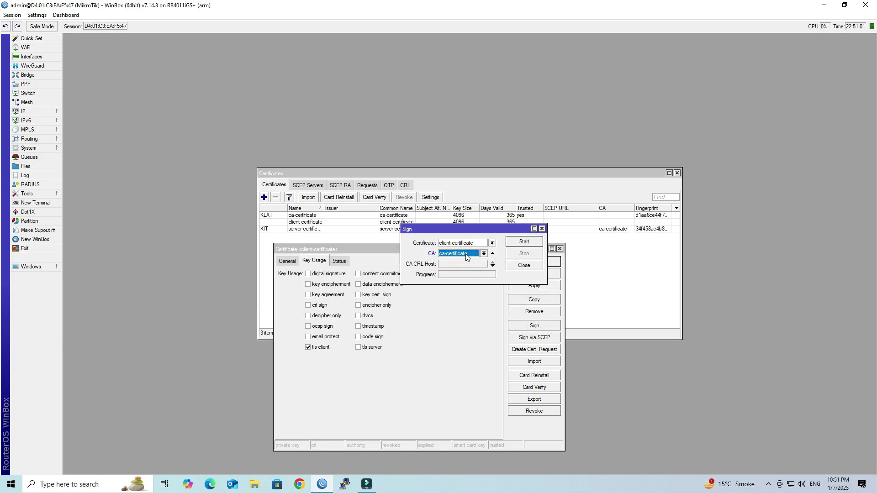
pyautogui.click(537, 242)
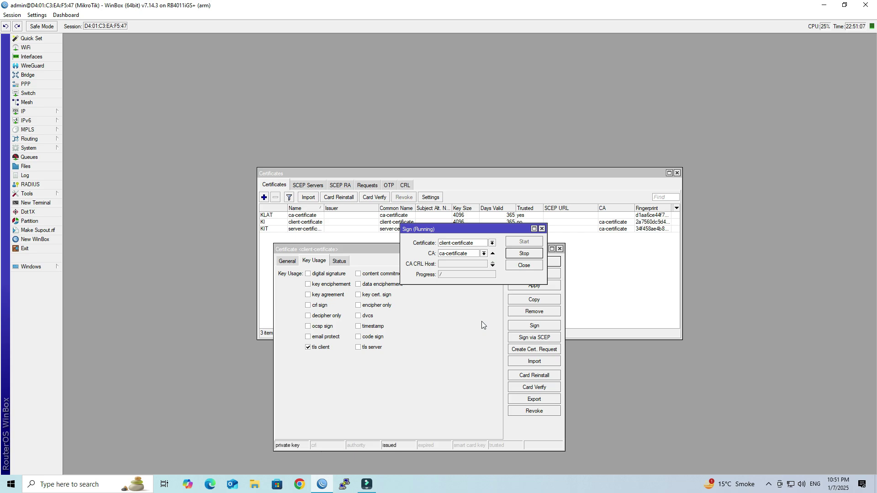
pyautogui.click(529, 264)
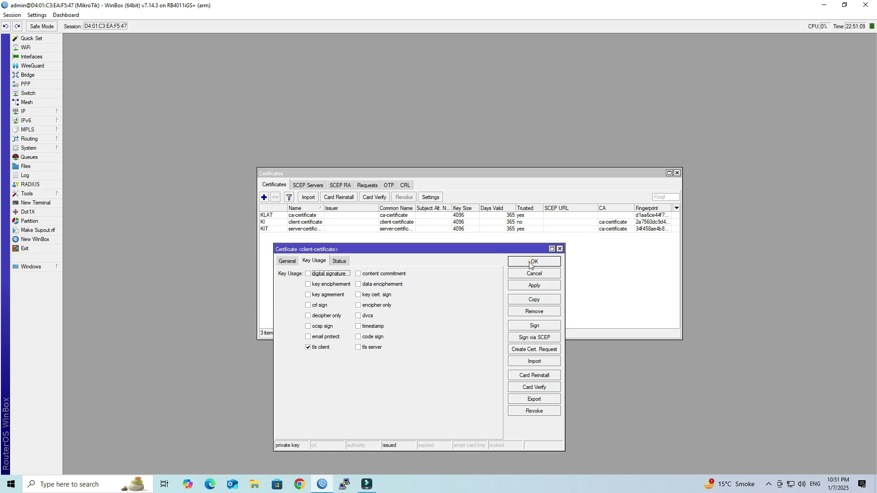
# Mark client-certificate as Trusted, apply and close its details
pyautogui.click(286, 261)
pyautogui.click(323, 433)
pyautogui.click(526, 285)
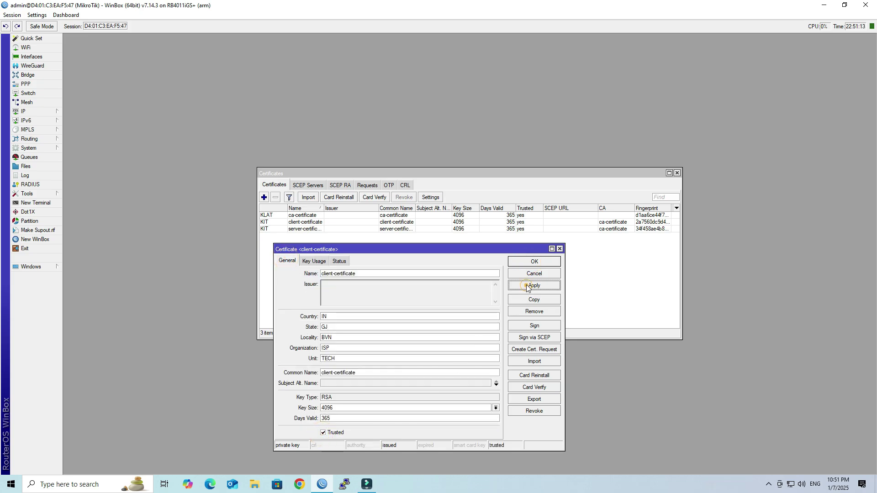
pyautogui.click(526, 262)
pyautogui.click(425, 281)
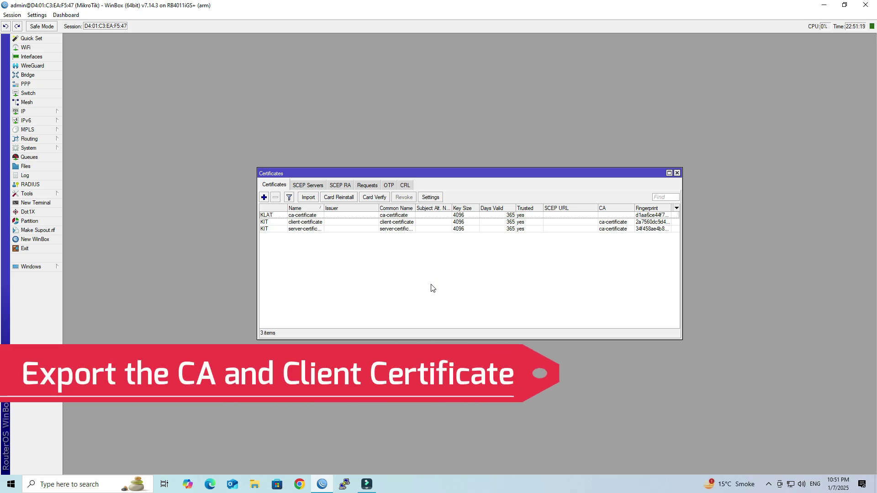
# Export ca-certificate as a PEM file named CA
pyautogui.doubleClick(290, 217)
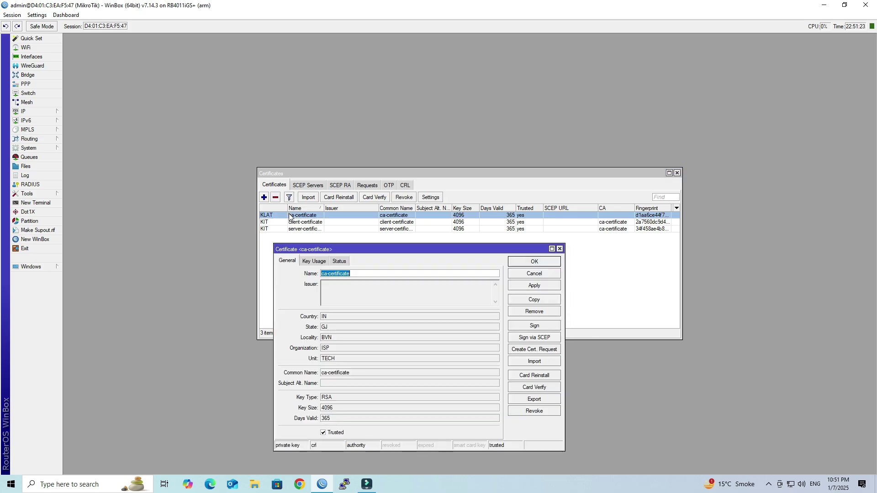
pyautogui.click(534, 400)
pyautogui.click(454, 274)
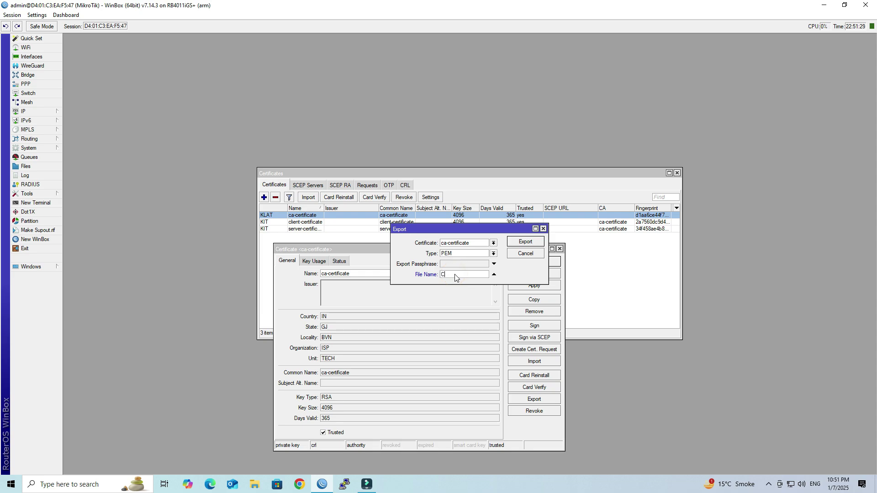
pyautogui.doubleClick(454, 275)
pyautogui.click(525, 242)
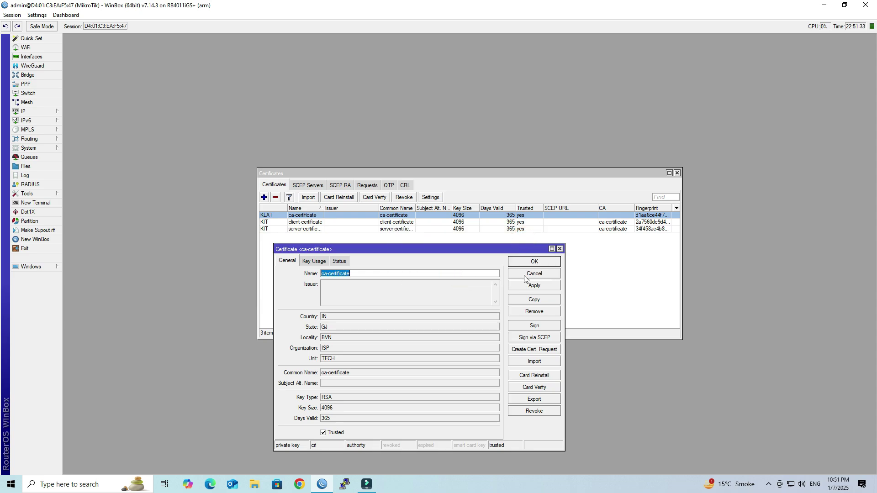
pyautogui.click(523, 274)
# Export client-certificate as PEM file CLIENT, protected by an export passphrase
pyautogui.doubleClick(301, 222)
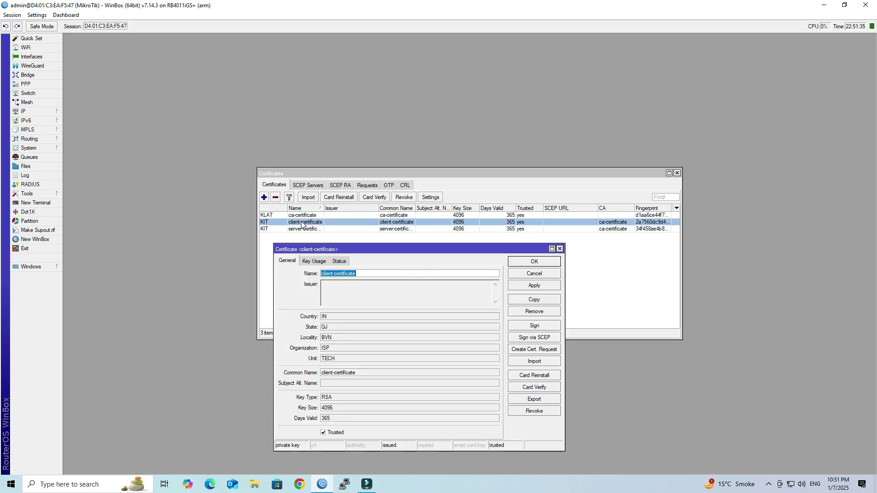
pyautogui.click(544, 400)
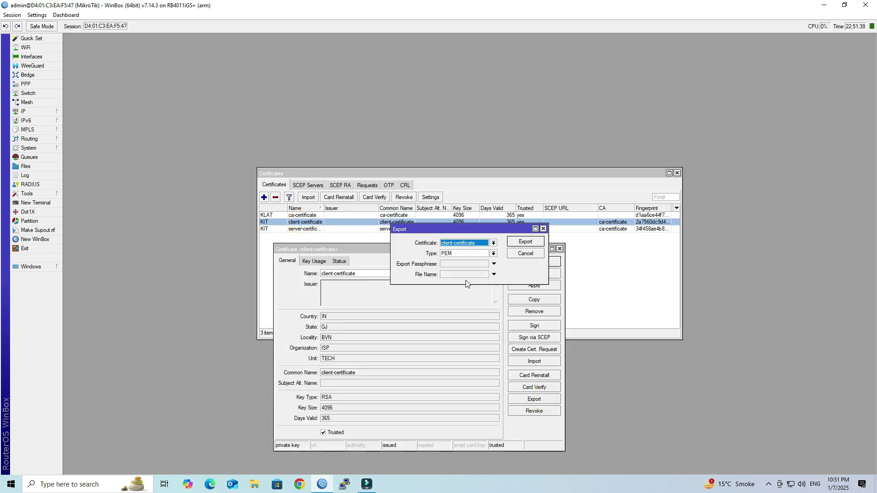
pyautogui.click(455, 265)
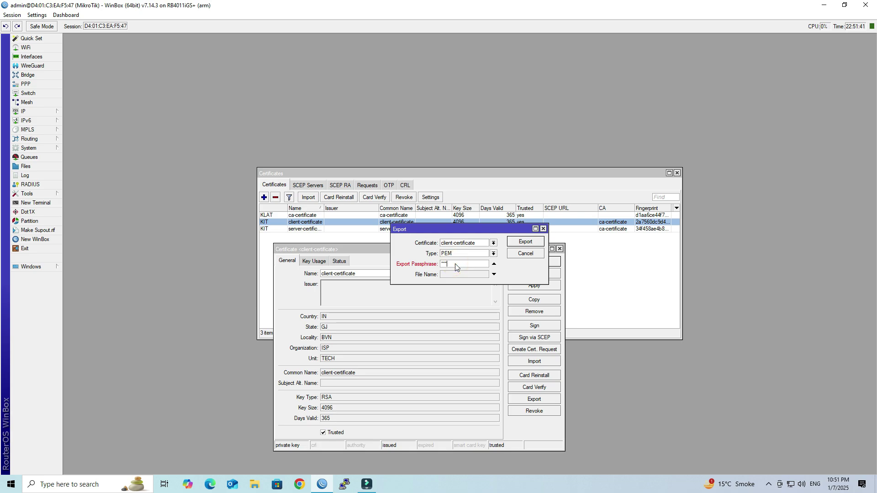
pyautogui.write('********')
pyautogui.click(457, 275)
pyautogui.write('CLIENT')
pyautogui.click(524, 246)
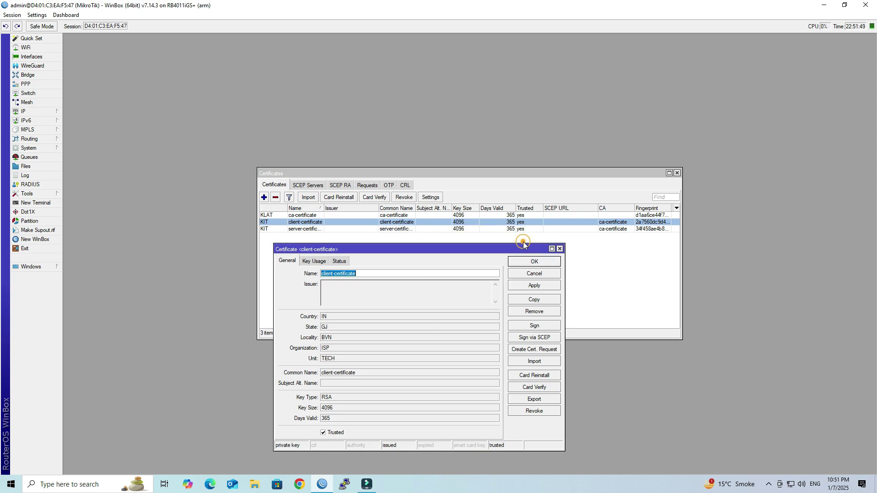
# Close the certificate windows and confirm CA.crt, CLIENT.crt and CLIENT.key in Files
pyautogui.click(529, 275)
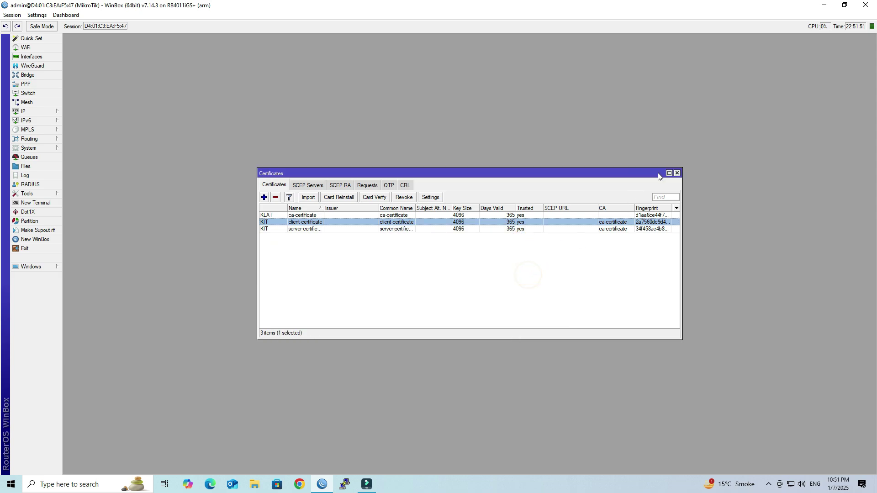
pyautogui.click(677, 174)
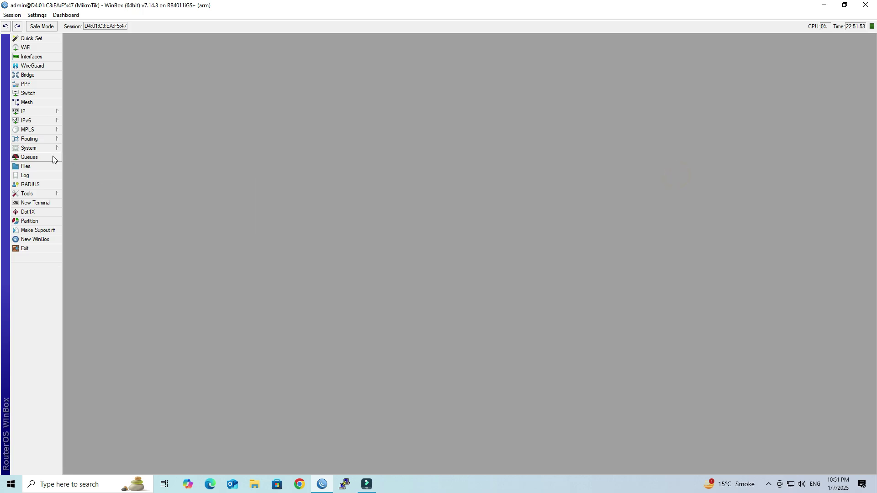
pyautogui.click(40, 167)
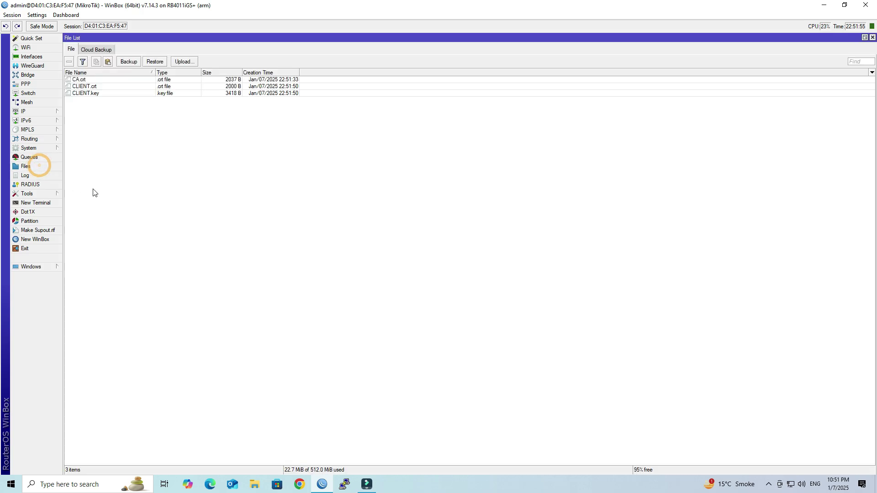
pyautogui.click(90, 81)
pyautogui.click(91, 87)
pyautogui.click(90, 92)
pyautogui.click(105, 118)
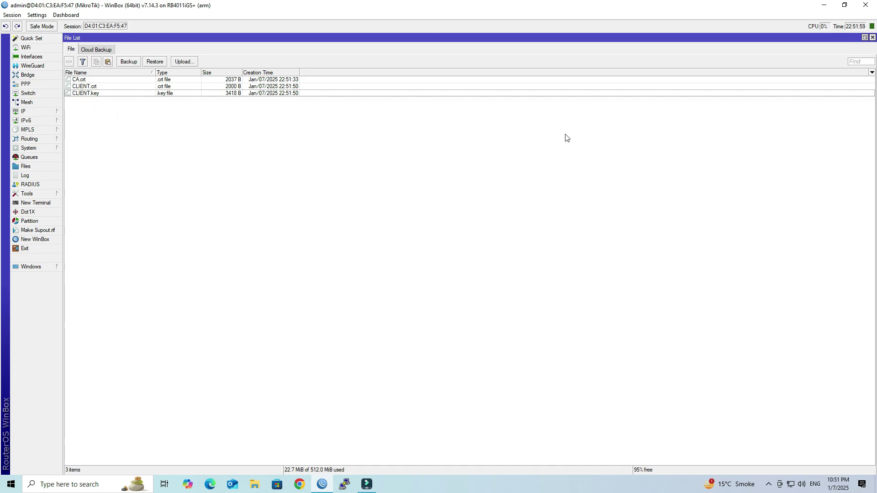
pyautogui.click(872, 37)
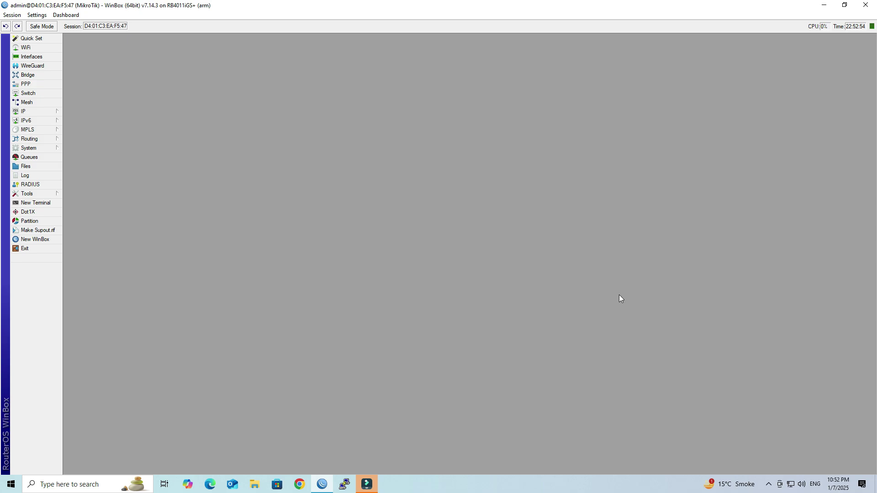
# Add IP pool OpenVPN_POOL with addresses 10.0.0.2-10.0.0.254
pyautogui.click(39, 112)
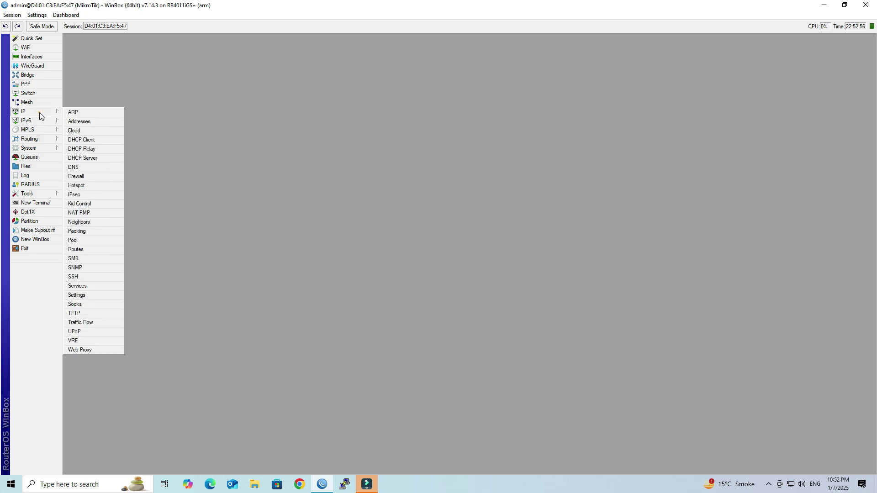
pyautogui.click(100, 238)
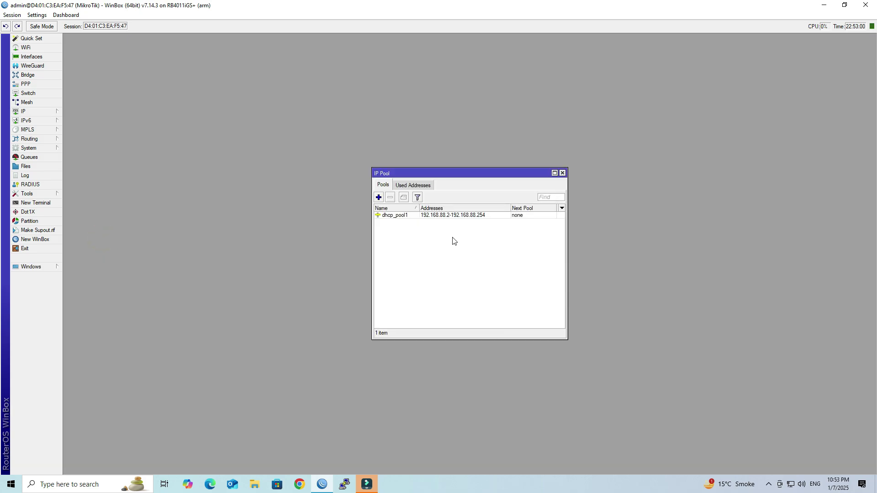
pyautogui.click(378, 197)
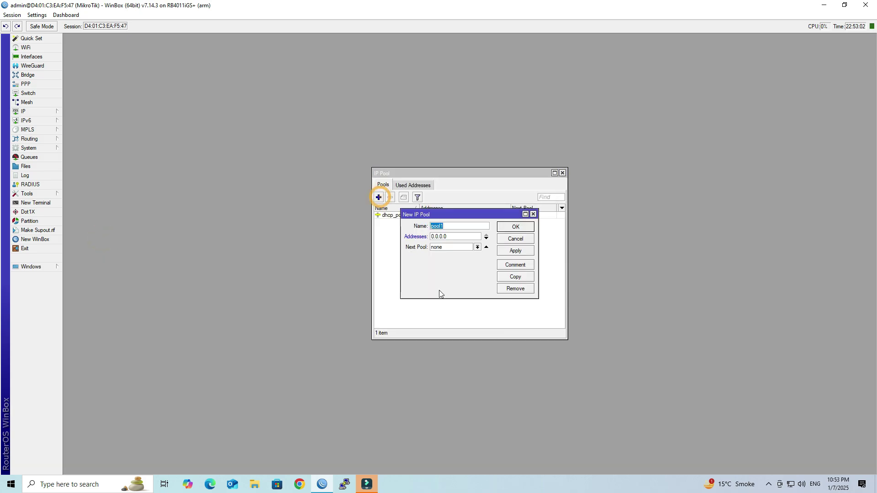
pyautogui.write('OpenVPN_POOL')
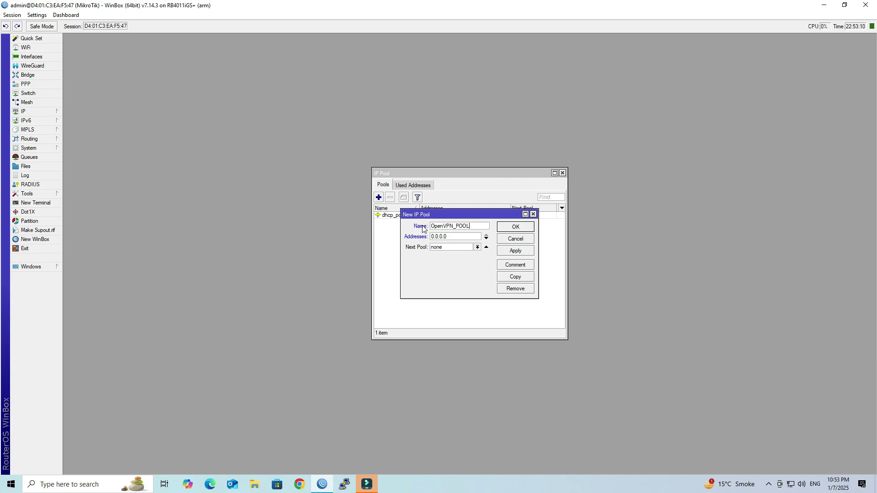
pyautogui.moveTo(458, 234); pyautogui.dragTo(432, 235)
pyautogui.write('10.0.0.2-10.0.0.254')
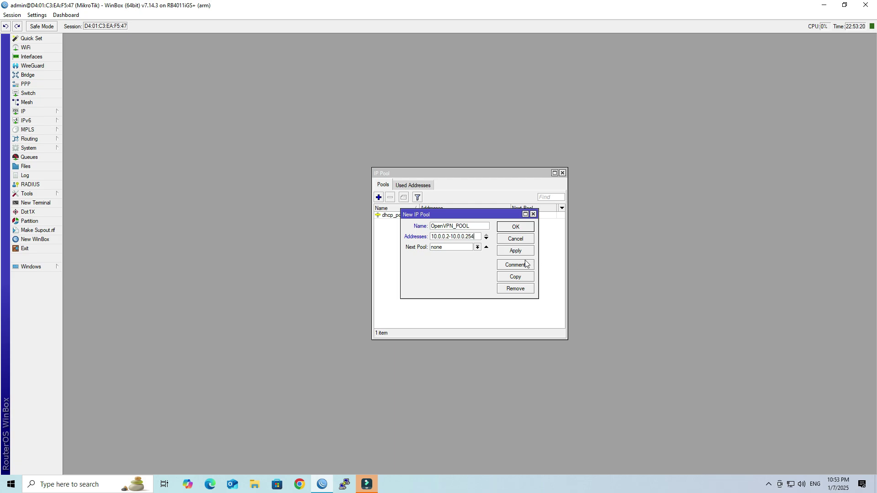
# Comment the pool 'VPN POOL' and save it
pyautogui.click(526, 264)
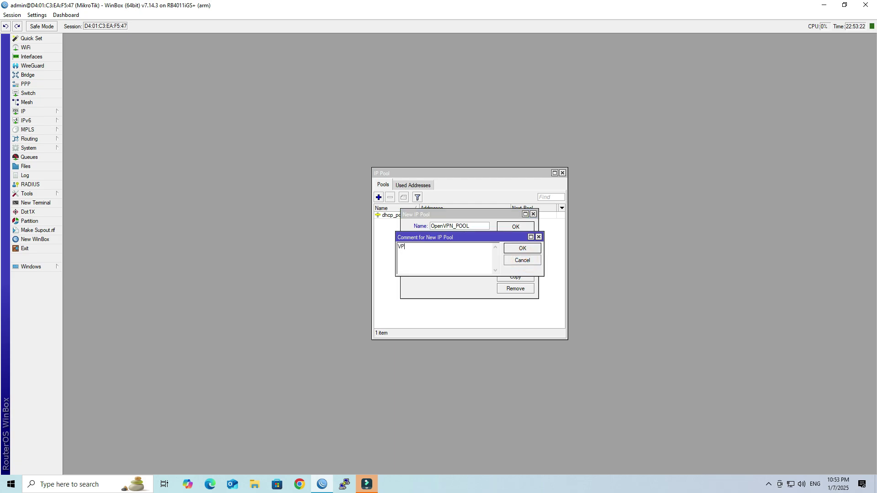
pyautogui.write('VPN POOL')
pyautogui.click(522, 248)
pyautogui.click(515, 250)
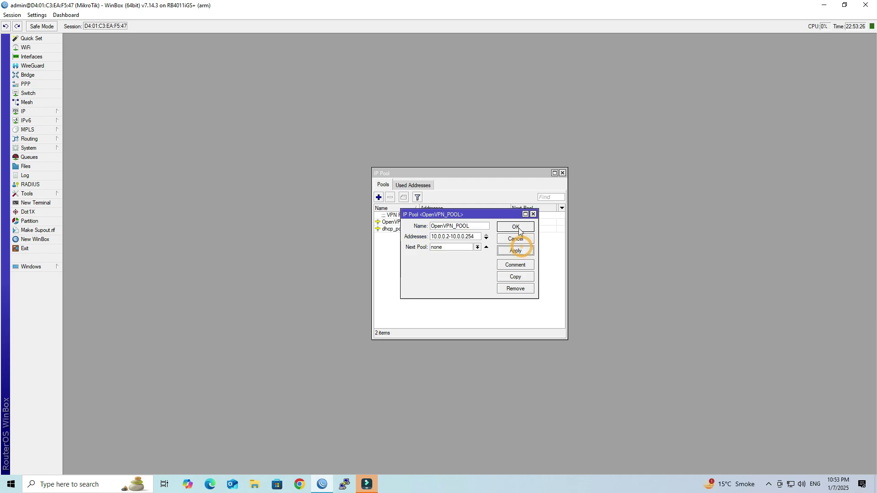
pyautogui.click(518, 231)
pyautogui.click(400, 221)
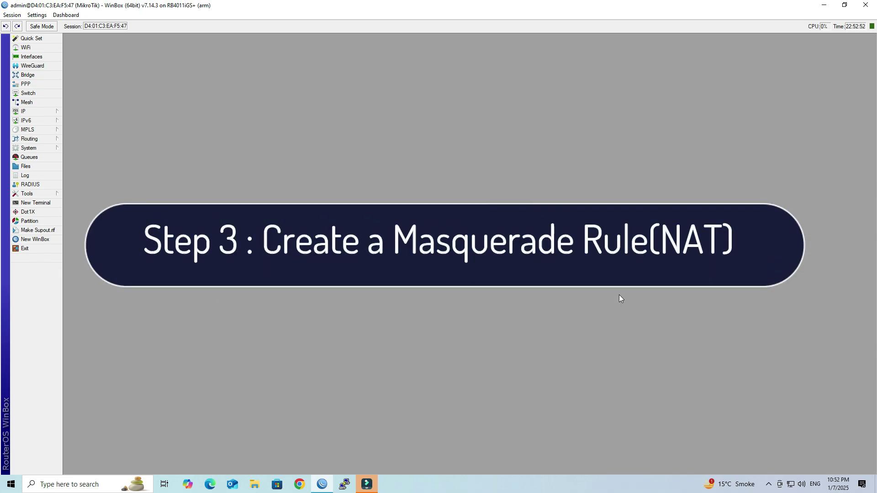
# Start a new srcnat NAT rule with source address 10.0.0.0/24
pyautogui.click(560, 171)
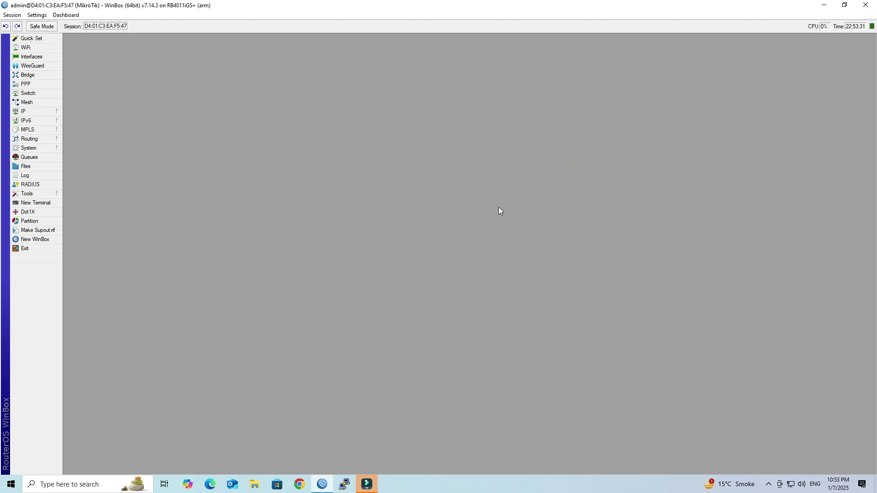
pyautogui.click(42, 114)
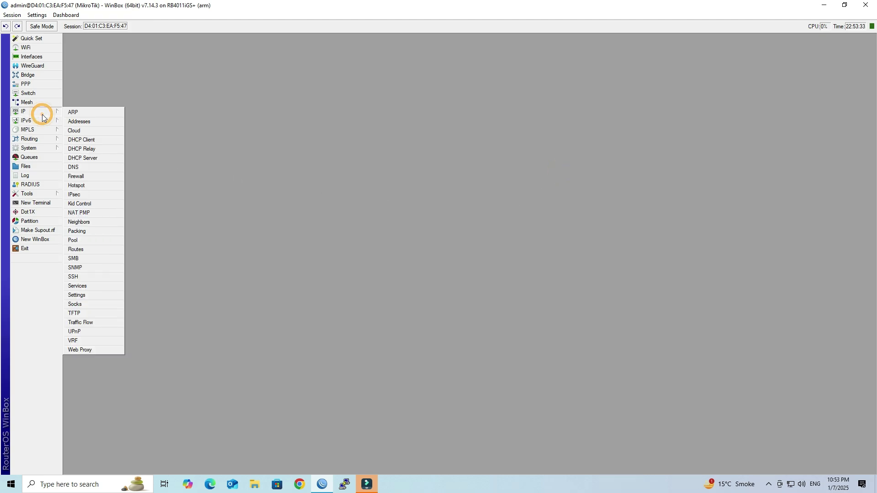
pyautogui.click(106, 178)
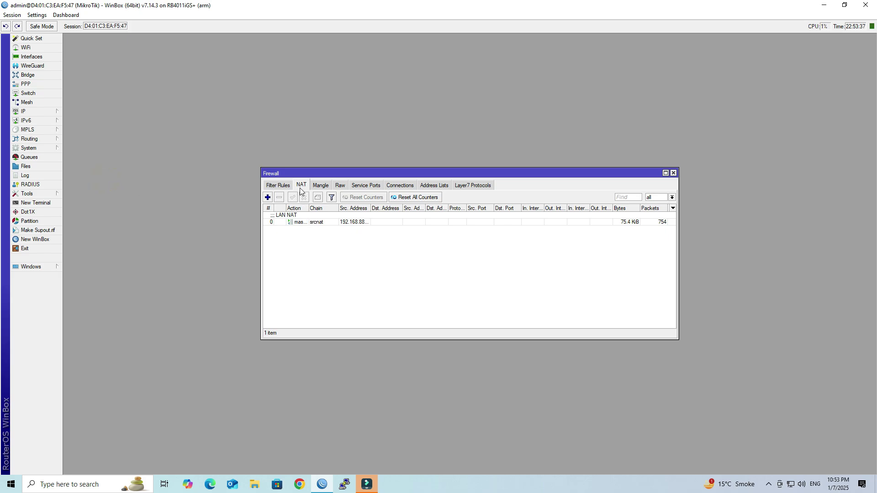
pyautogui.click(268, 197)
pyautogui.click(466, 152)
pyautogui.click(445, 161)
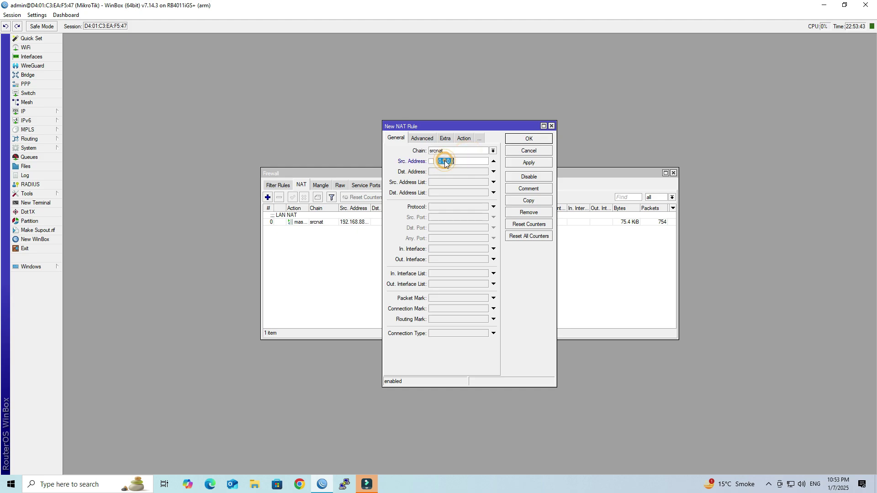
pyautogui.write('10.0.0.0/24')
# Set the rule's action to masquerade, comment it 'VPN NAT', save it and close the Firewall window
pyautogui.click(462, 139)
pyautogui.click(459, 150)
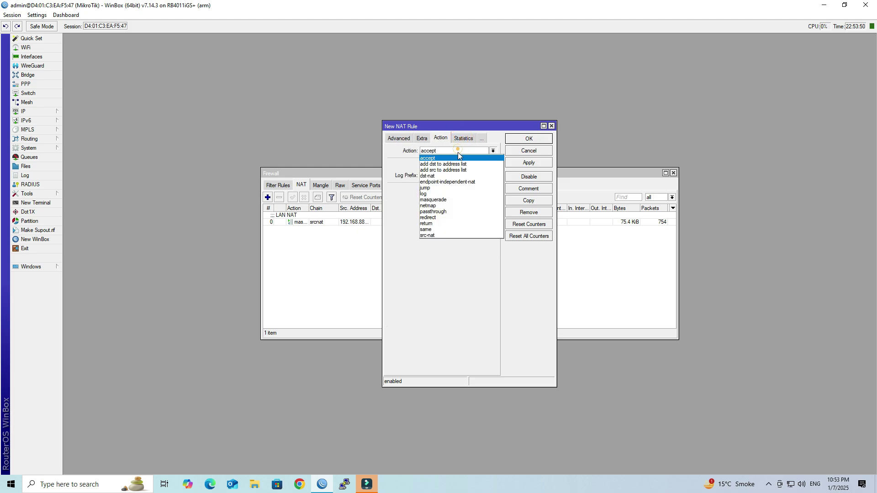
pyautogui.click(454, 197)
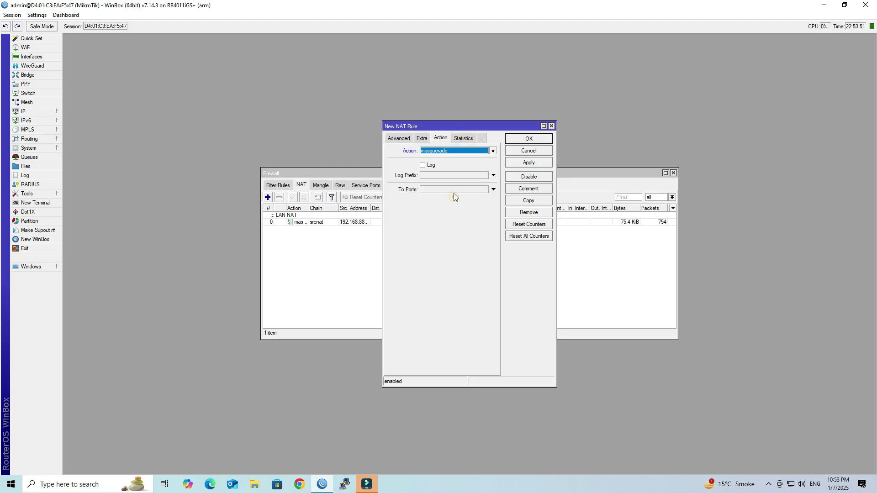
pyautogui.click(532, 187)
pyautogui.write('VPN NAT')
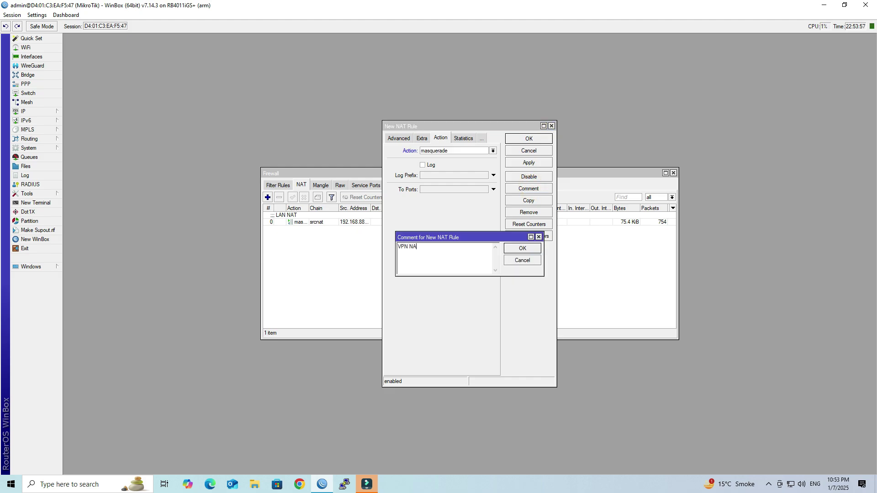
pyautogui.click(535, 250)
pyautogui.click(528, 165)
pyautogui.click(525, 139)
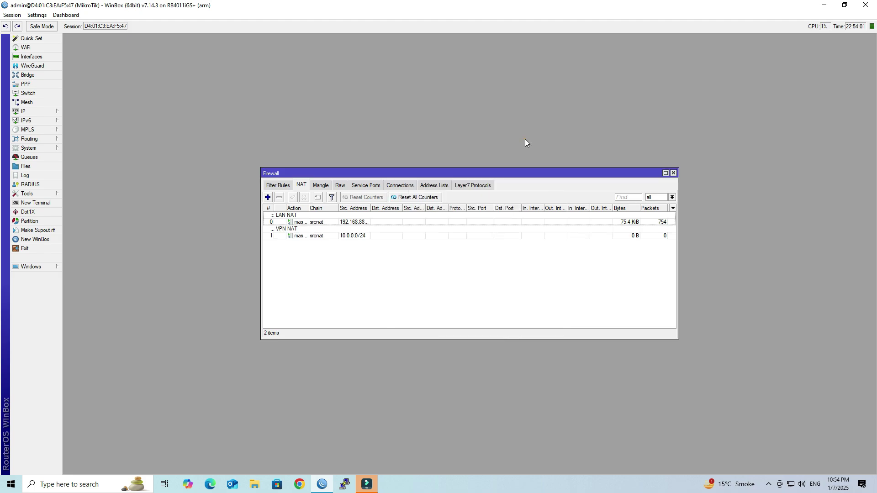
pyautogui.click(315, 236)
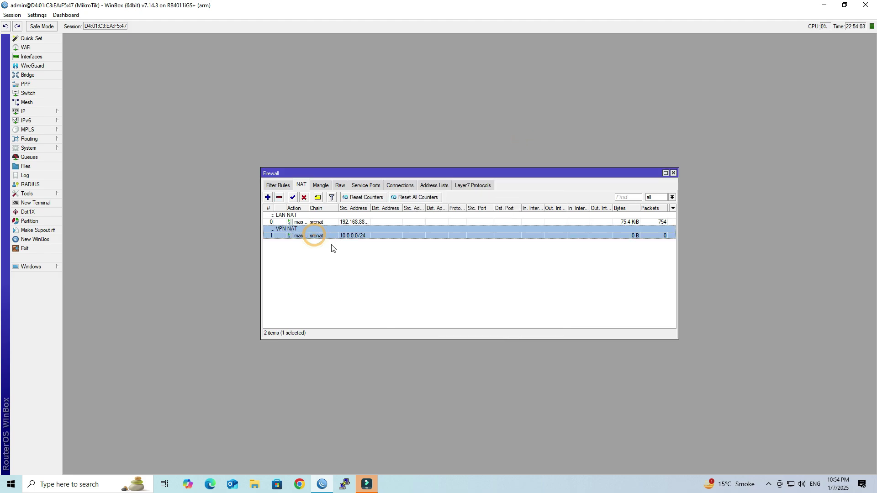
pyautogui.click(387, 276)
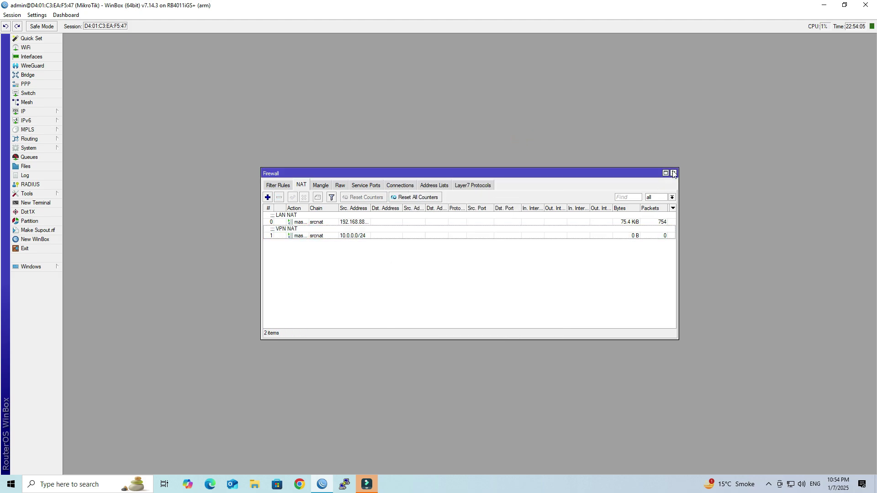
pyautogui.click(673, 173)
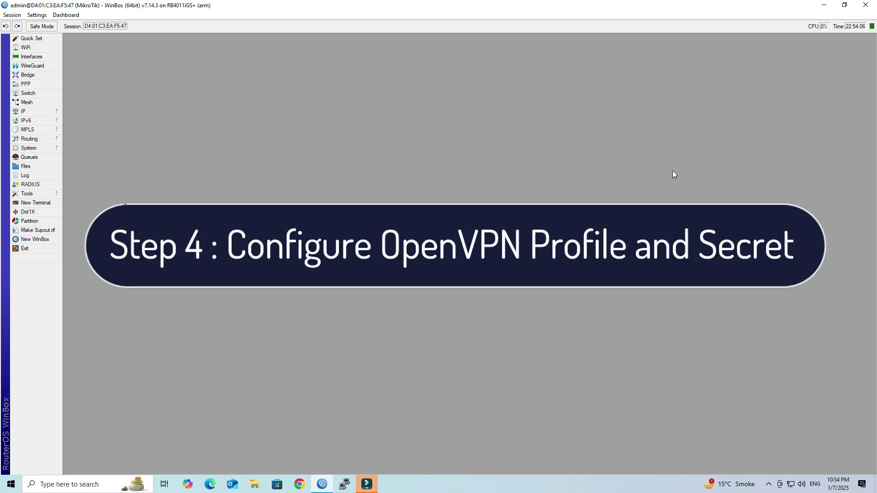
pyautogui.click(672, 171)
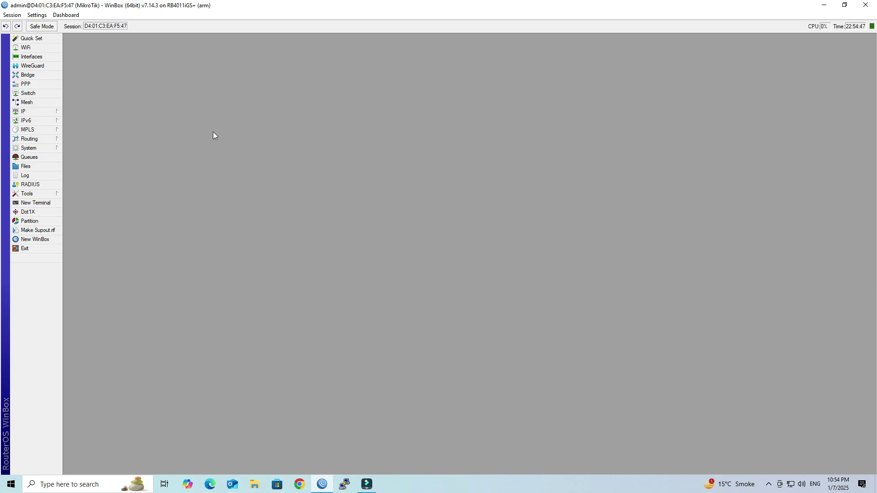
# Start a new PPP profile named OpenVPN_PROF with local address 10.0.0.1
pyautogui.click(49, 83)
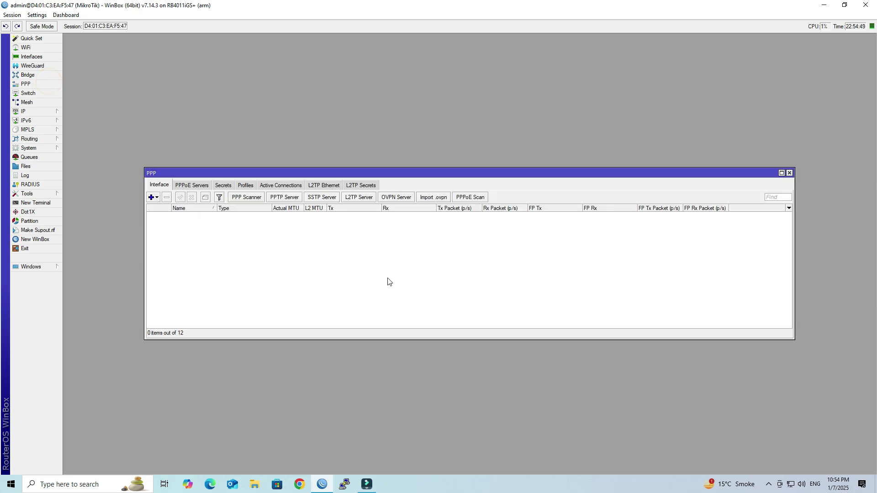
pyautogui.click(246, 186)
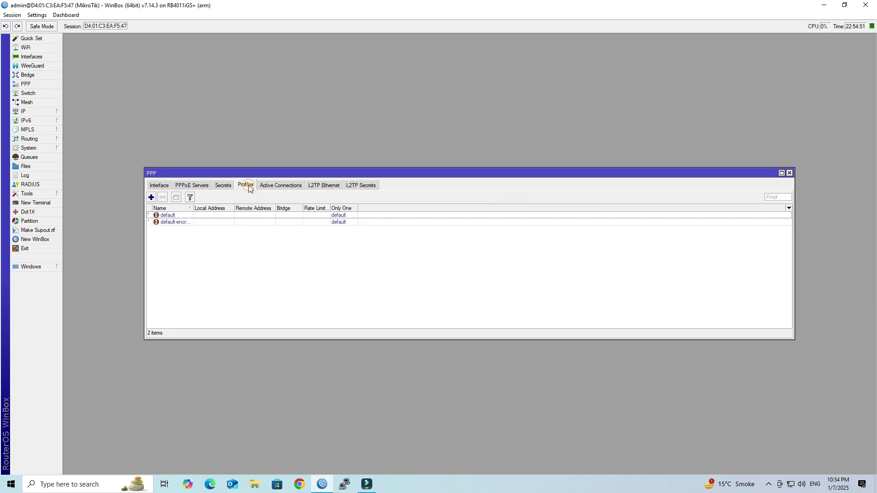
pyautogui.click(152, 198)
pyautogui.write('OpenVPN')
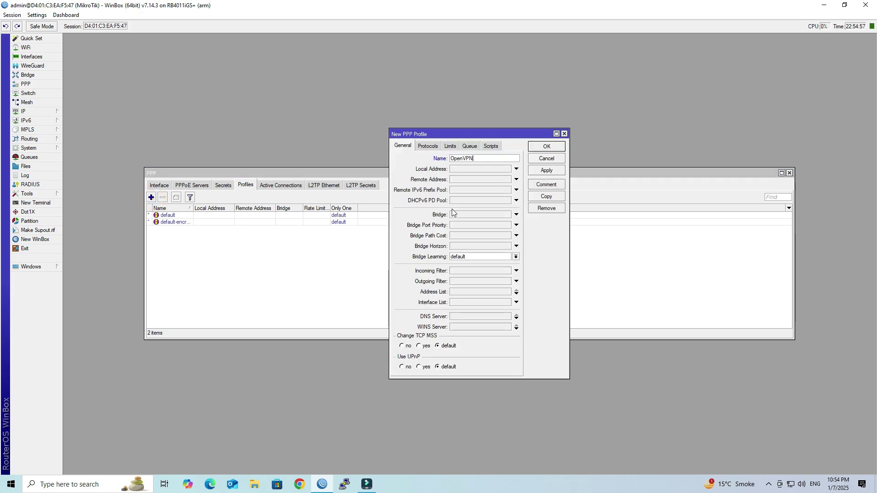
pyautogui.write('_PROF')
pyautogui.click(468, 169)
pyautogui.write('1')
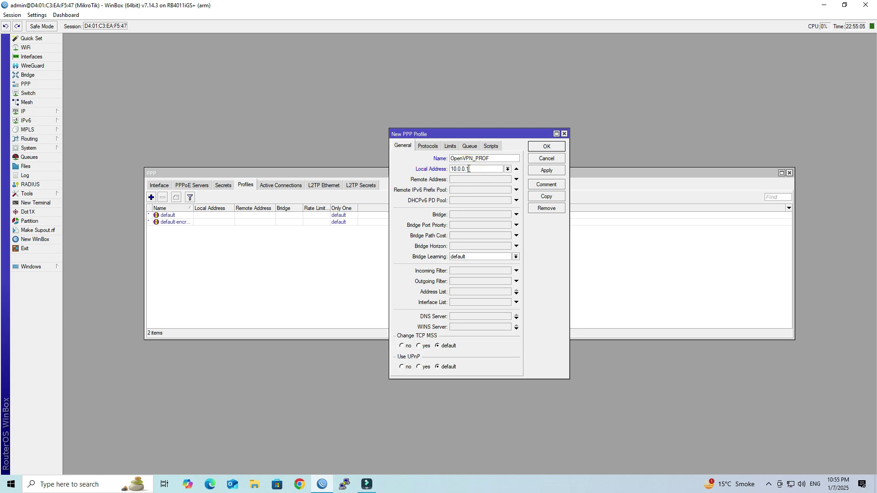
pyautogui.write('0.0.0.1')
# Set the profile's remote address to OpenVPN_POOL and save it
pyautogui.doubleClick(473, 169)
pyautogui.click(474, 180)
pyautogui.click(507, 180)
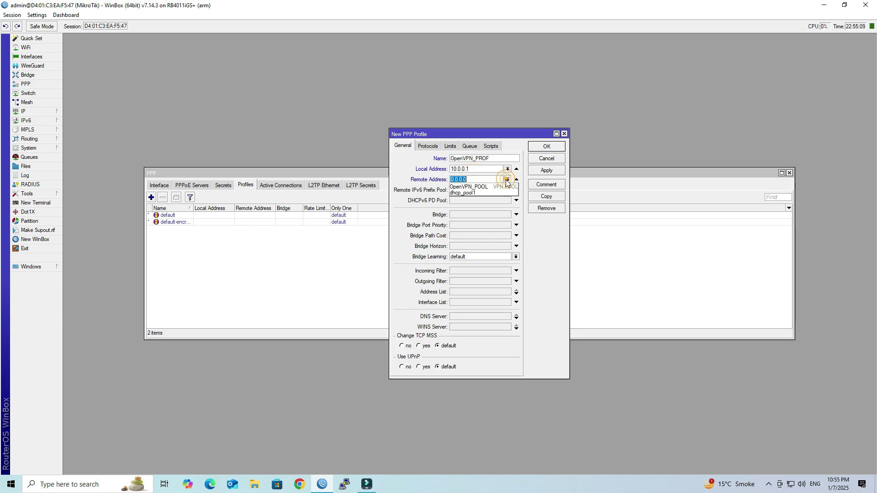
pyautogui.click(486, 187)
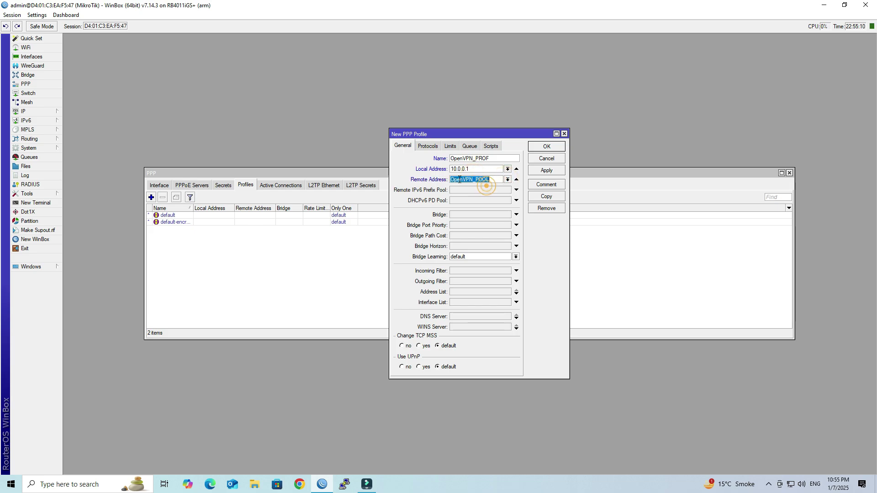
pyautogui.click(548, 171)
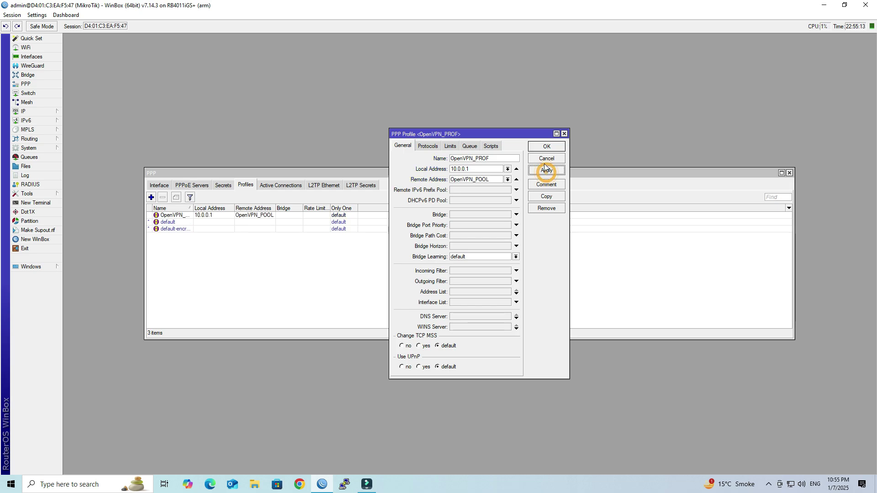
pyautogui.click(545, 148)
pyautogui.click(195, 217)
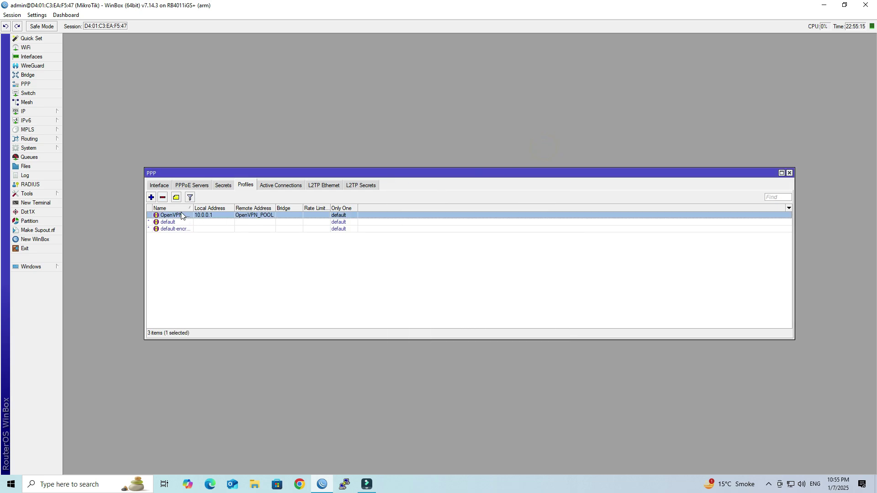
pyautogui.click(246, 294)
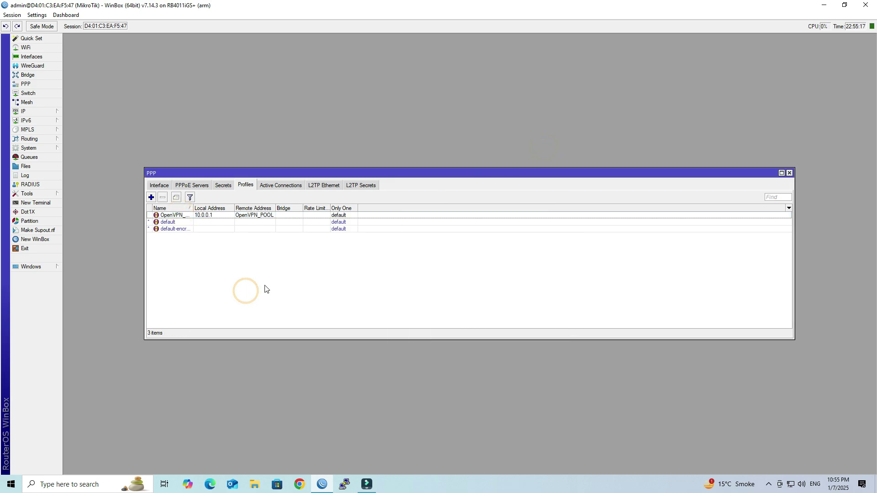
# Add PPP secret ppp1 with a password, ovpn service and OpenVPN_PROF profile, and save it
pyautogui.click(223, 186)
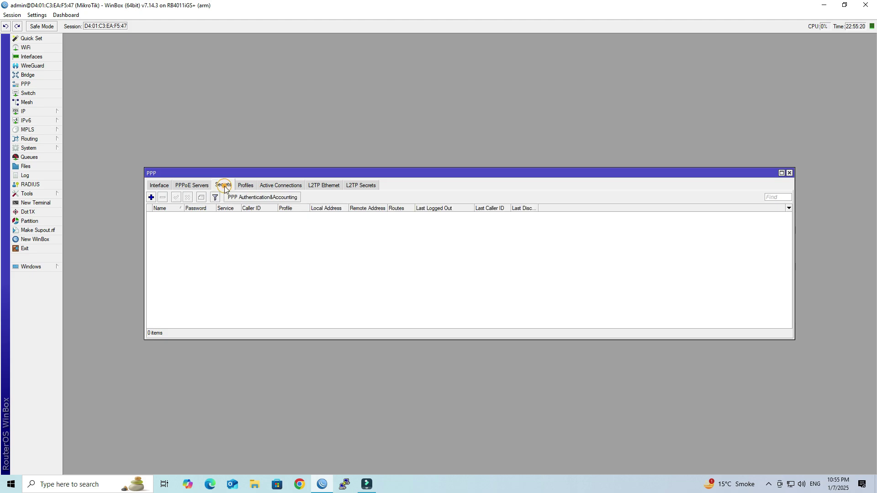
pyautogui.click(151, 198)
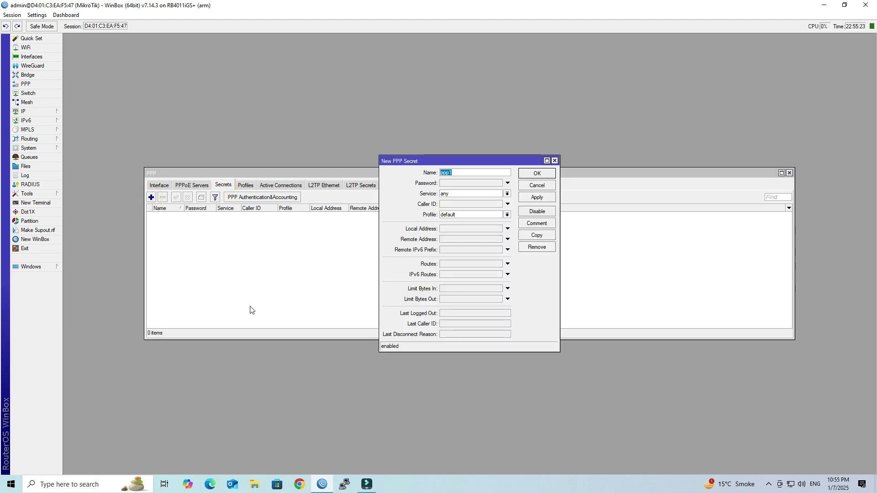
pyautogui.click(456, 183)
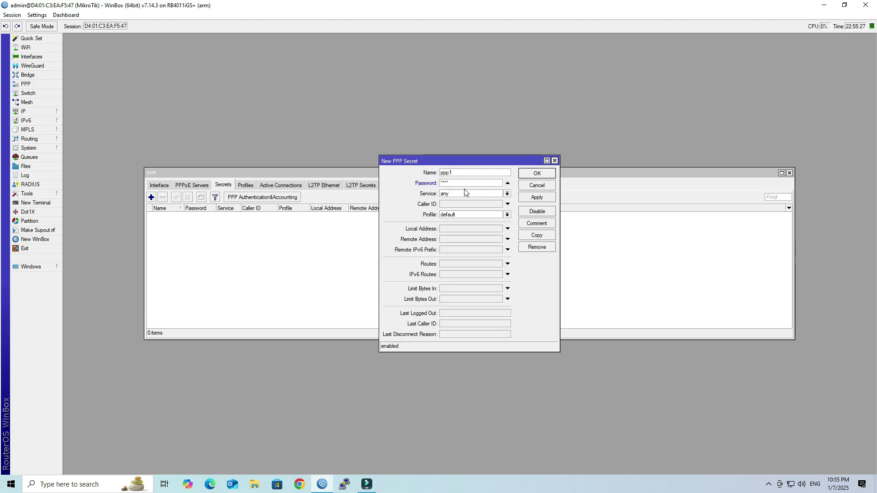
pyautogui.click(464, 193)
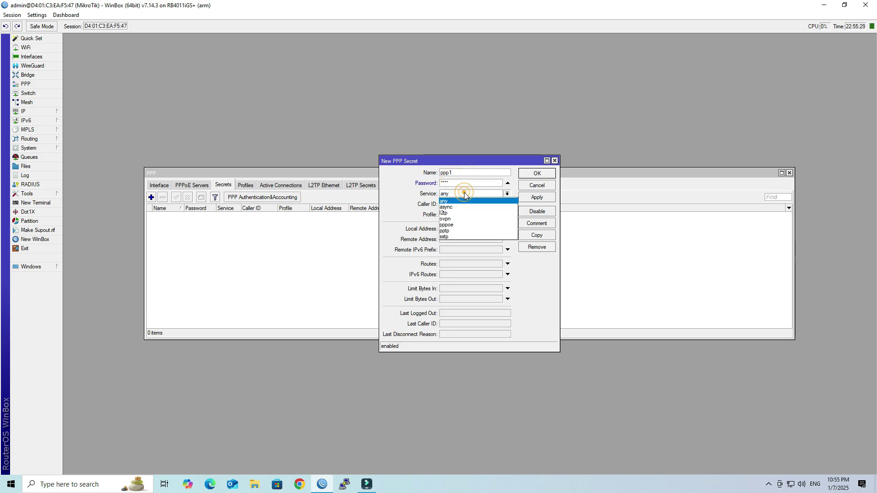
pyautogui.click(456, 219)
pyautogui.click(457, 215)
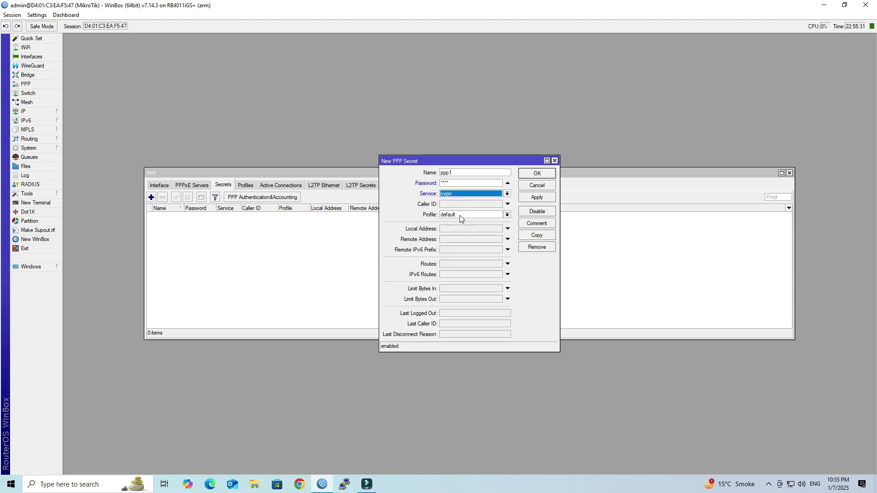
pyautogui.click(460, 222)
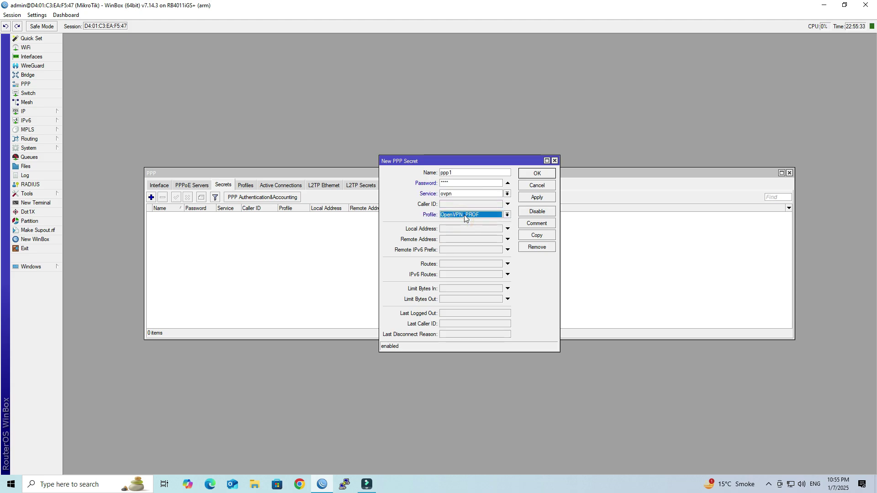
pyautogui.click(536, 196)
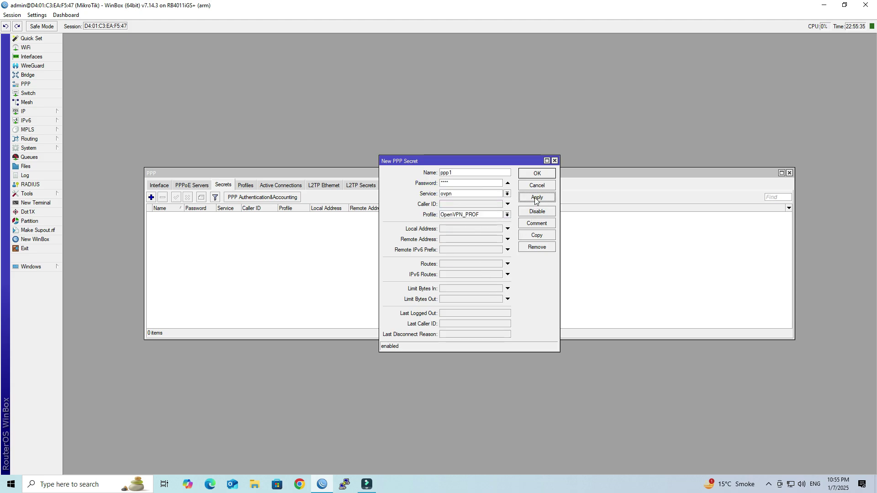
pyautogui.click(537, 173)
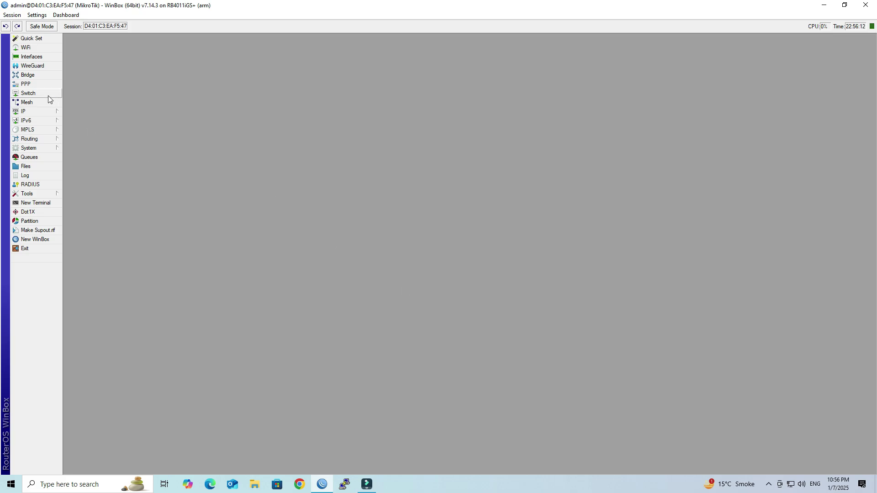
# Enable the OVPN server with OpenVPN_PROF, server-certificate, required client certificates and aes 256 cbc, and apply
pyautogui.click(39, 84)
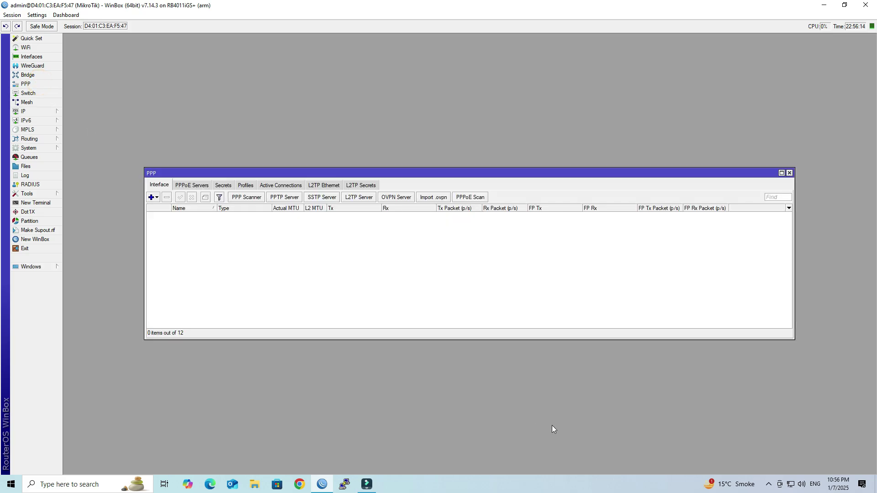
pyautogui.click(396, 199)
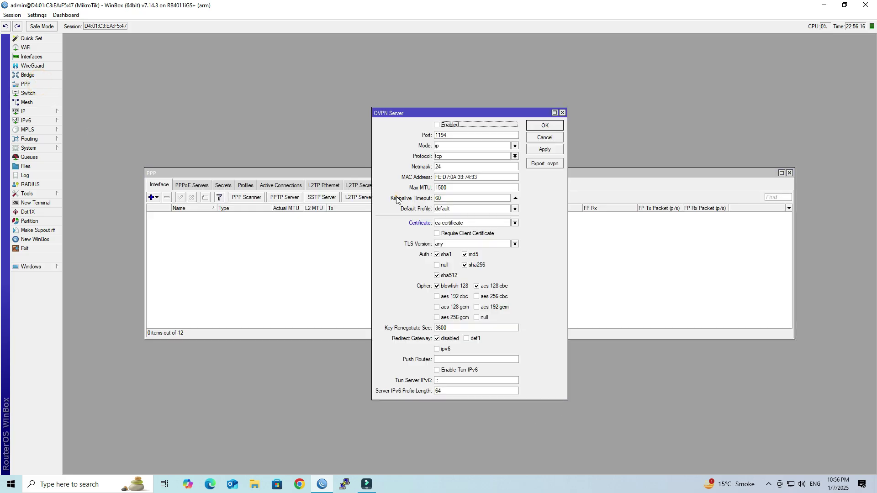
pyautogui.click(437, 125)
pyautogui.click(451, 211)
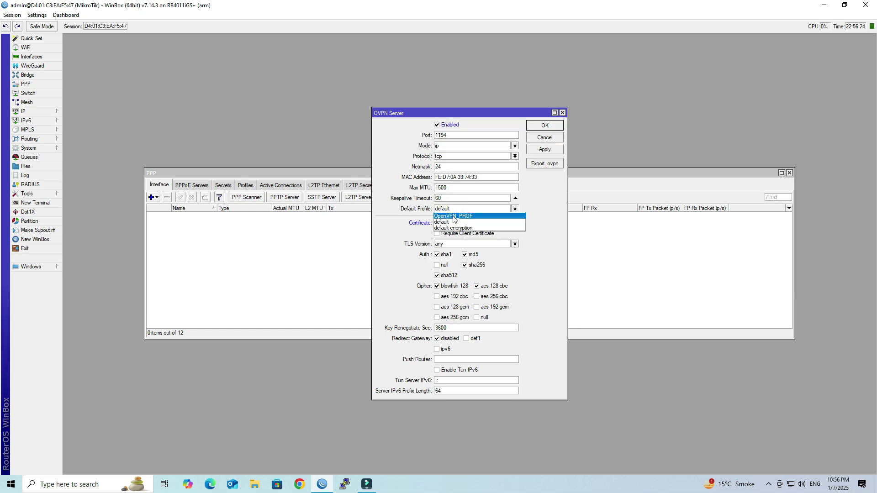
pyautogui.click(453, 216)
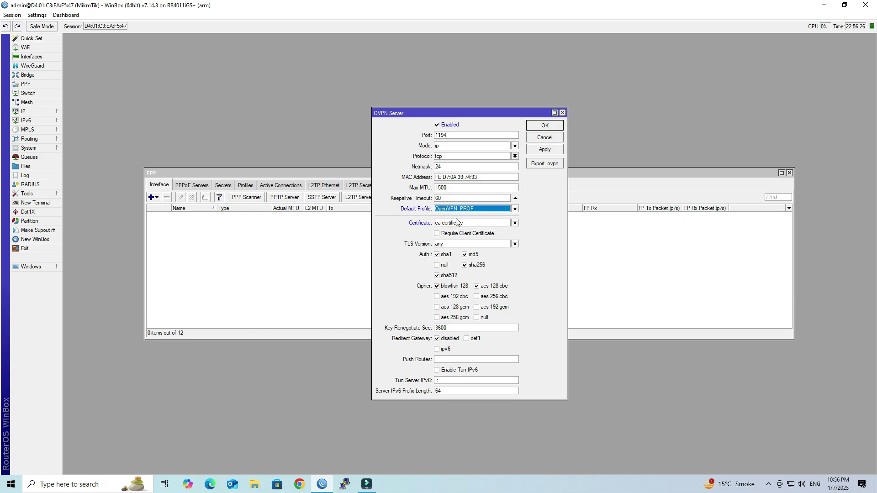
pyautogui.click(456, 222)
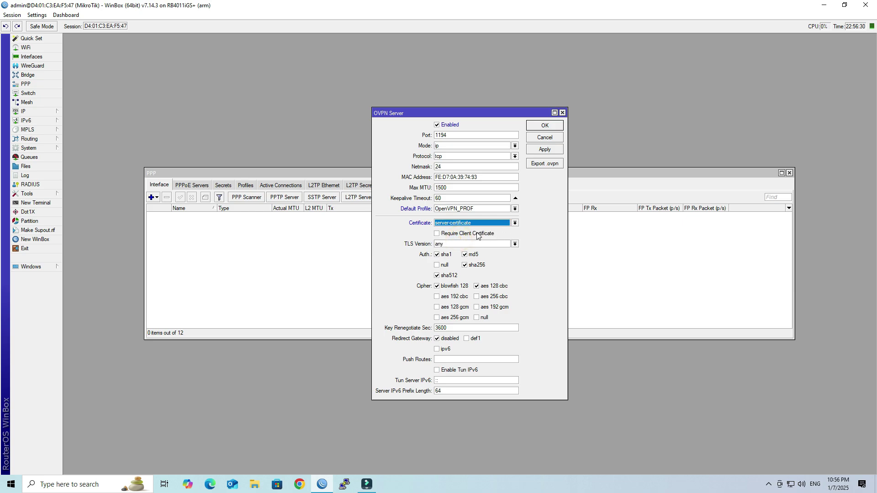
pyautogui.click(450, 236)
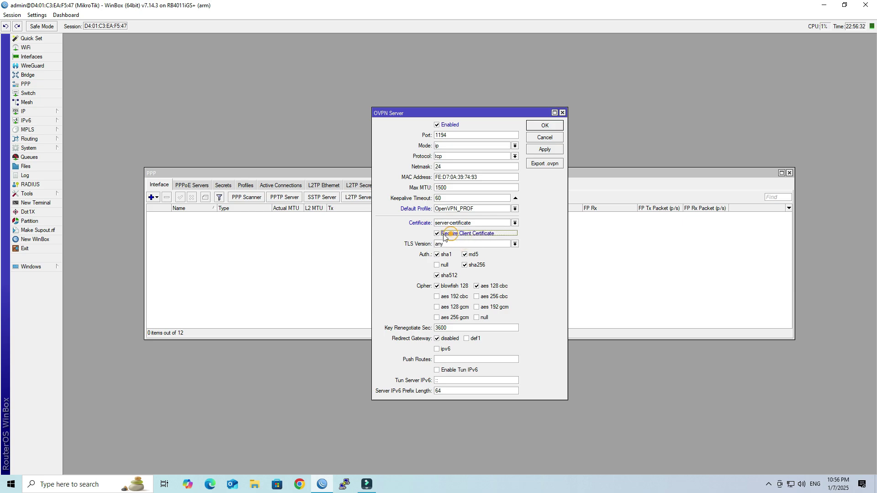
pyautogui.click(478, 297)
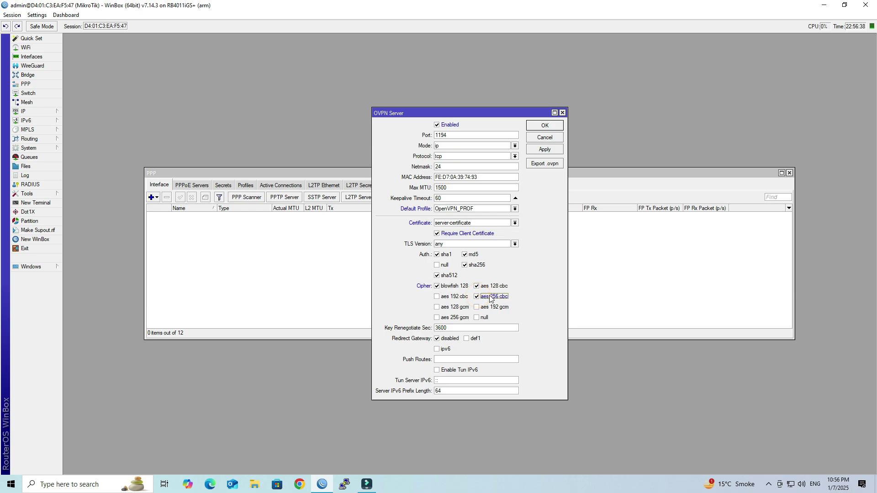
pyautogui.click(543, 151)
pyautogui.click(549, 166)
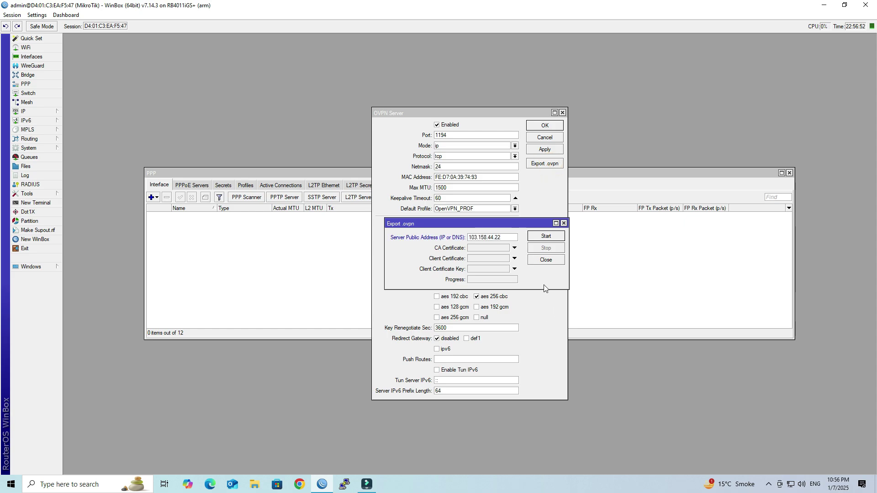
# Choose CA.crt, CLIENT.crt and CLIENT.key for the .ovpn export to 103.158.44.222
pyautogui.doubleClick(511, 237)
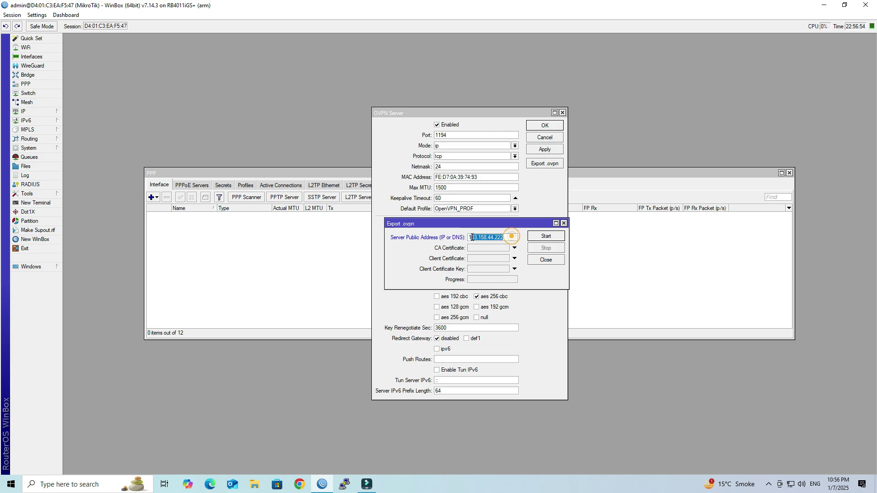
pyautogui.click(475, 238)
pyautogui.click(481, 249)
pyautogui.click(512, 248)
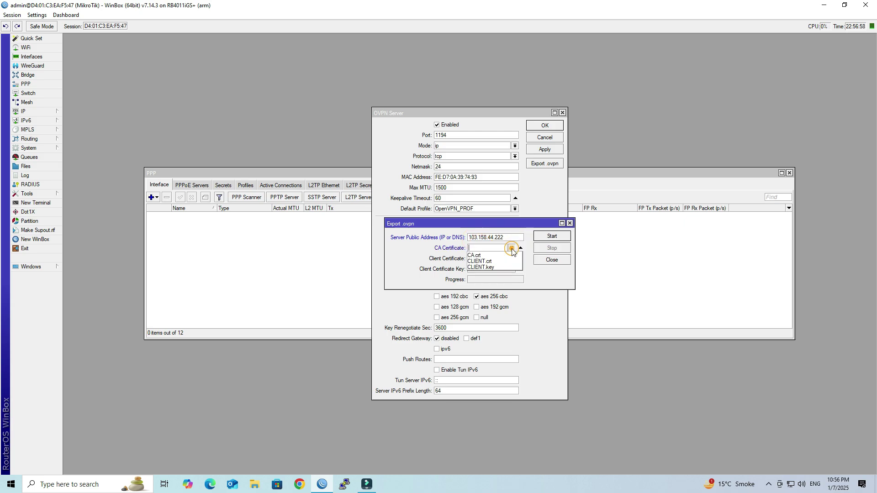
pyautogui.click(488, 256)
pyautogui.click(489, 258)
pyautogui.click(510, 259)
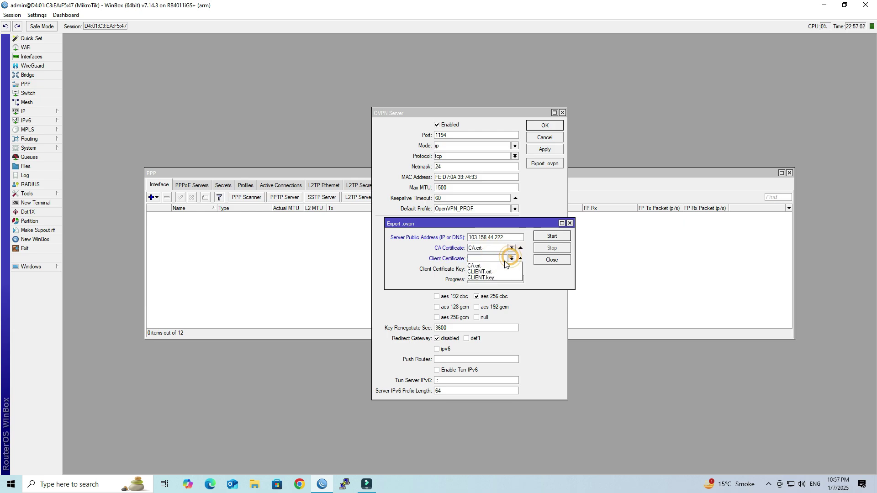
pyautogui.click(499, 271)
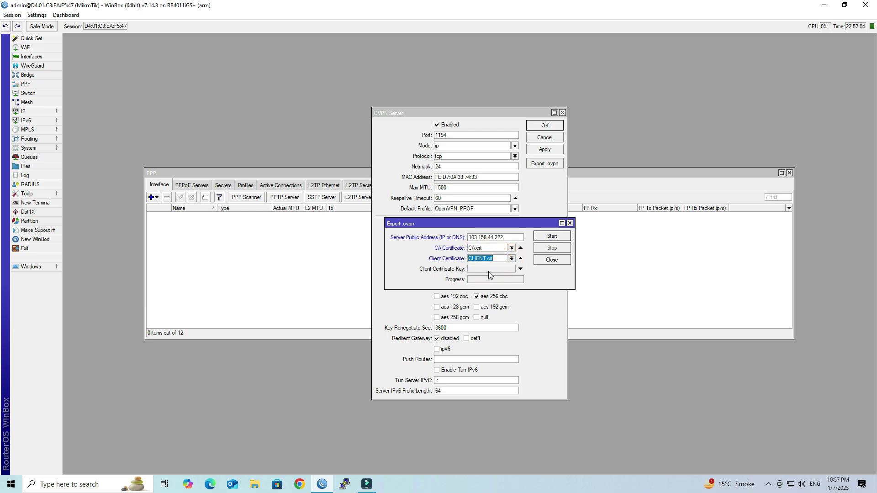
pyautogui.click(510, 270)
pyautogui.click(511, 269)
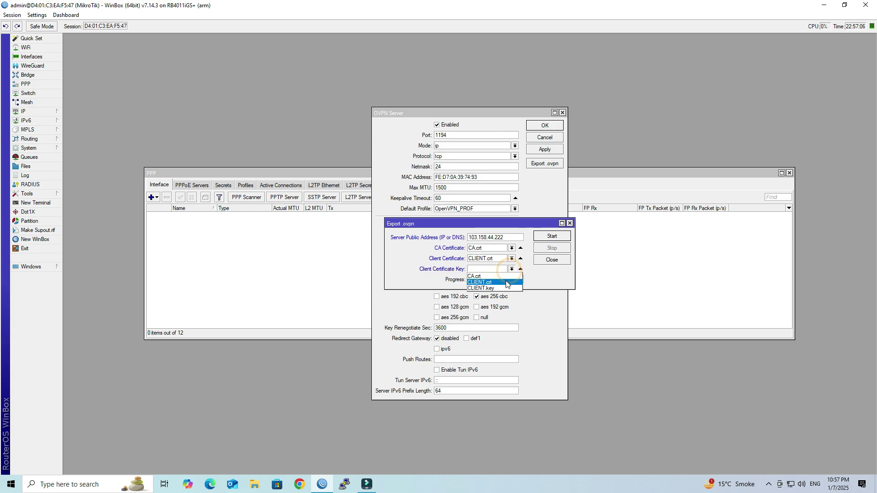
pyautogui.click(506, 289)
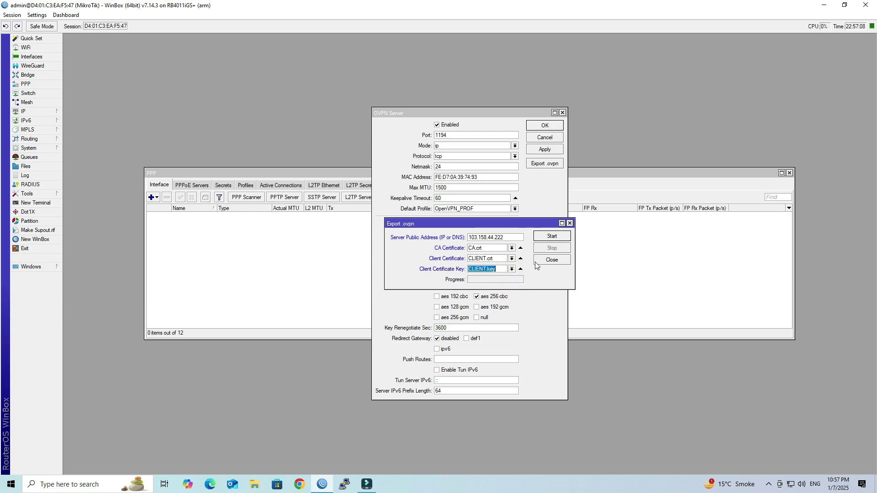
# Generate the client .ovpn profile and close the OVPN Server settings
pyautogui.click(551, 238)
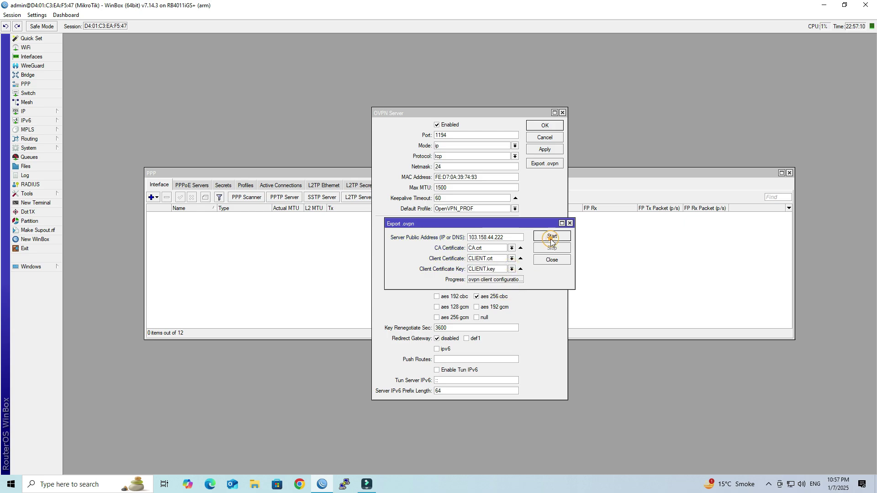
pyautogui.moveTo(507, 280); pyautogui.dragTo(489, 280)
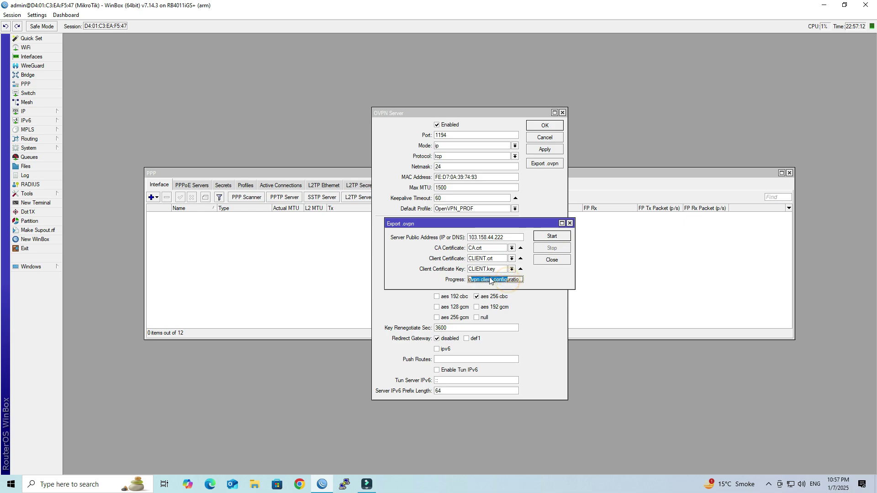
pyautogui.click(553, 260)
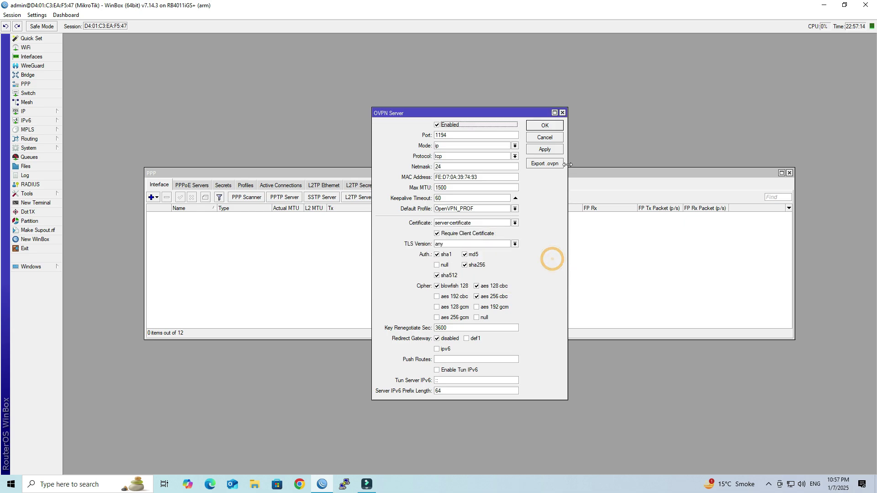
pyautogui.click(554, 137)
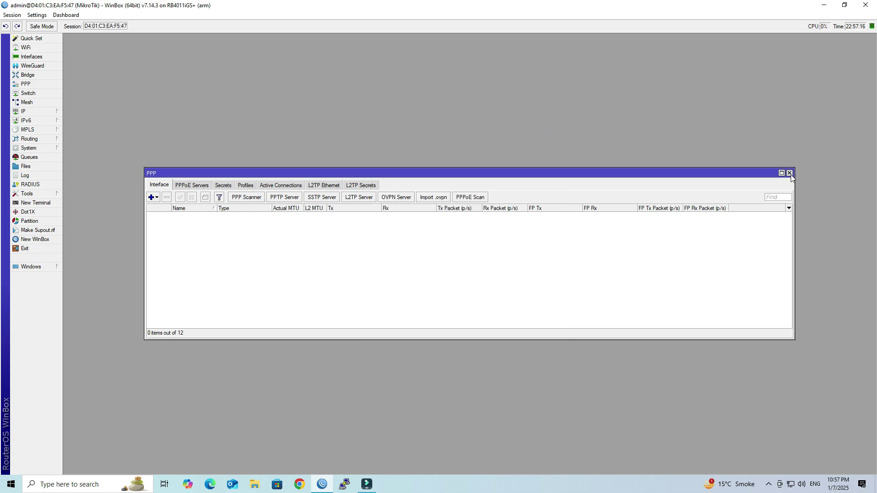
# Drag client1736270830.ovpn from the router's Files list onto the desktop and close WinBox
pyautogui.click(790, 173)
pyautogui.click(47, 168)
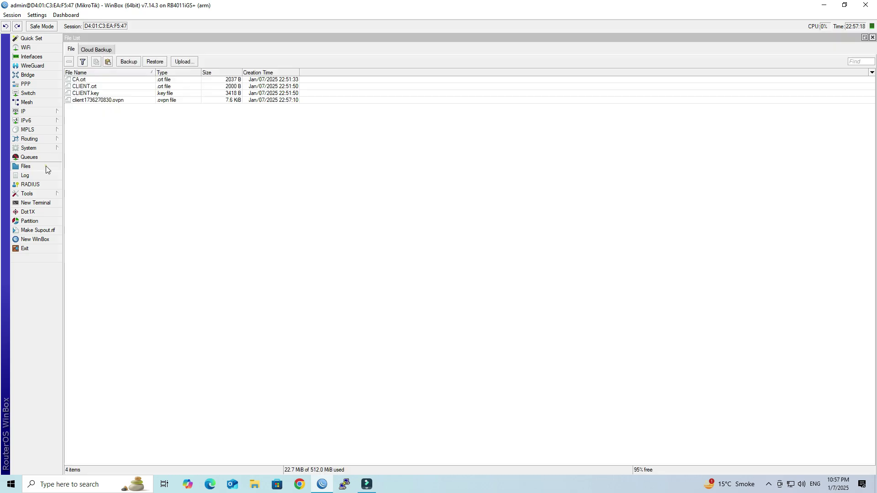
pyautogui.click(116, 101)
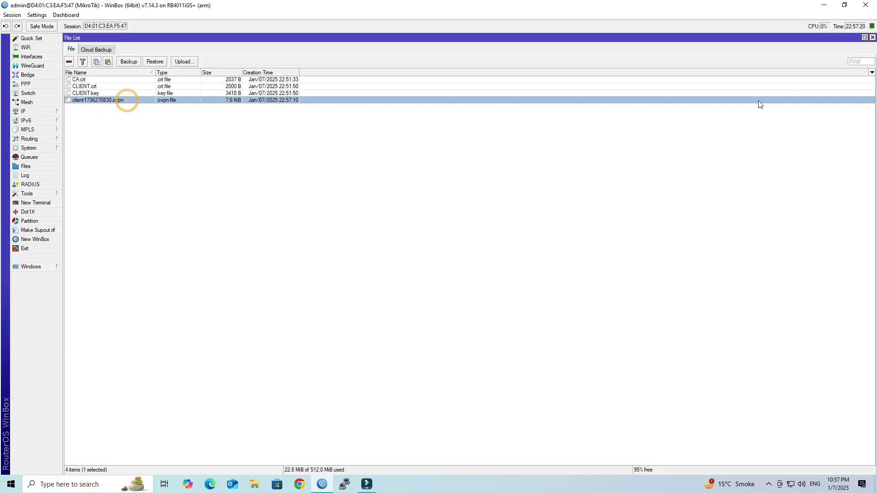
pyautogui.click(844, 6)
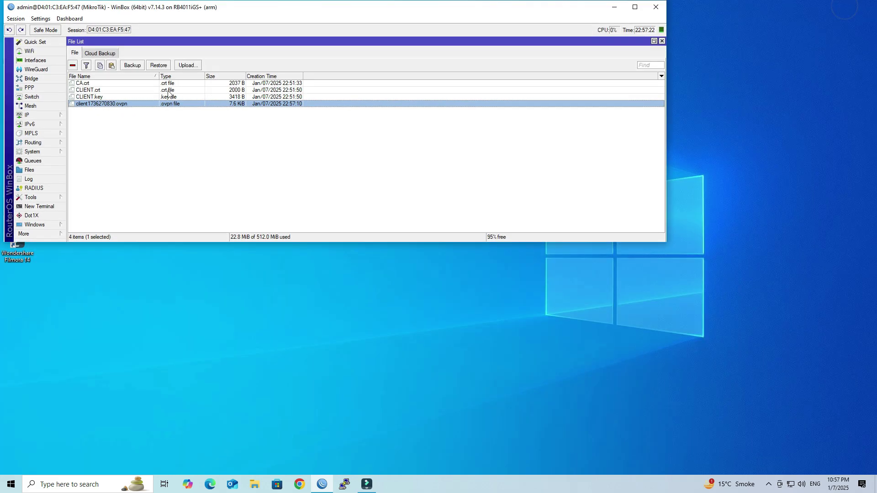
pyautogui.moveTo(90, 107); pyautogui.dragTo(737, 358)
pyautogui.click(741, 377)
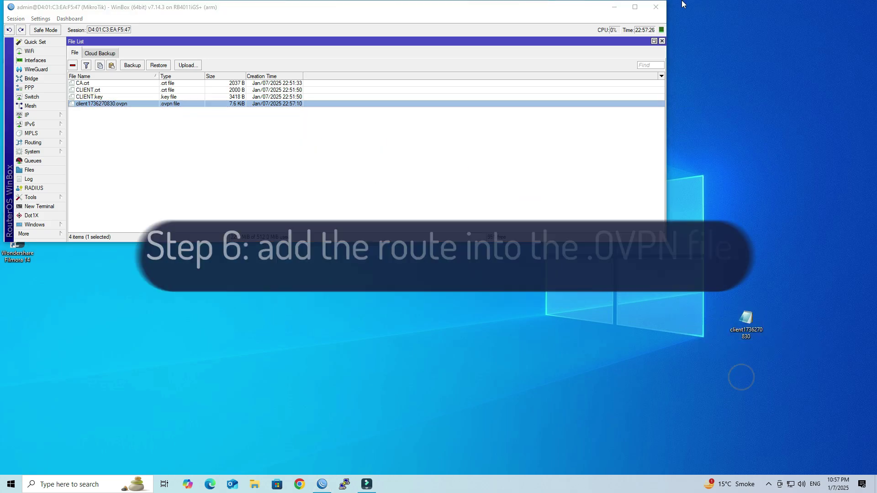
pyautogui.click(656, 7)
pyautogui.moveTo(759, 321); pyautogui.dragTo(551, 95)
# Open client1736270830.ovpn in Notepad and add 'route 192.168.88.0 255.255.255.0' after remote-cert-tls server
pyautogui.click(630, 122)
pyautogui.doubleClick(534, 101)
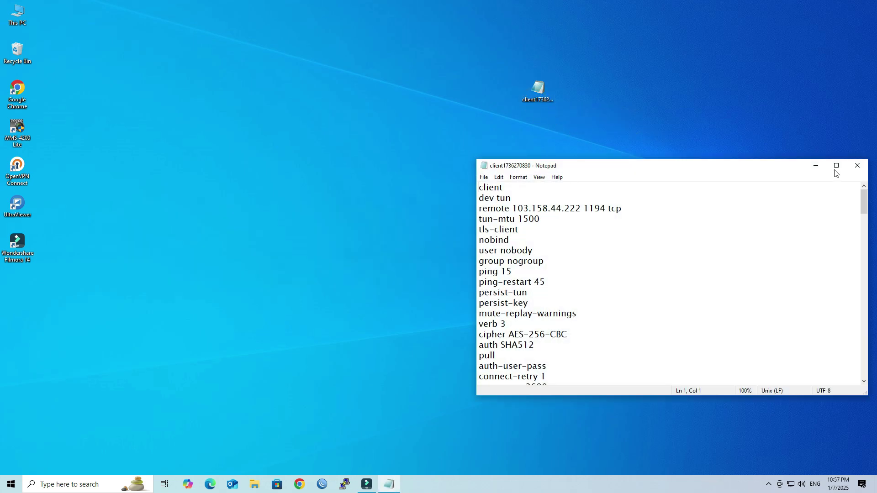
pyautogui.click(836, 166)
pyautogui.click(113, 236)
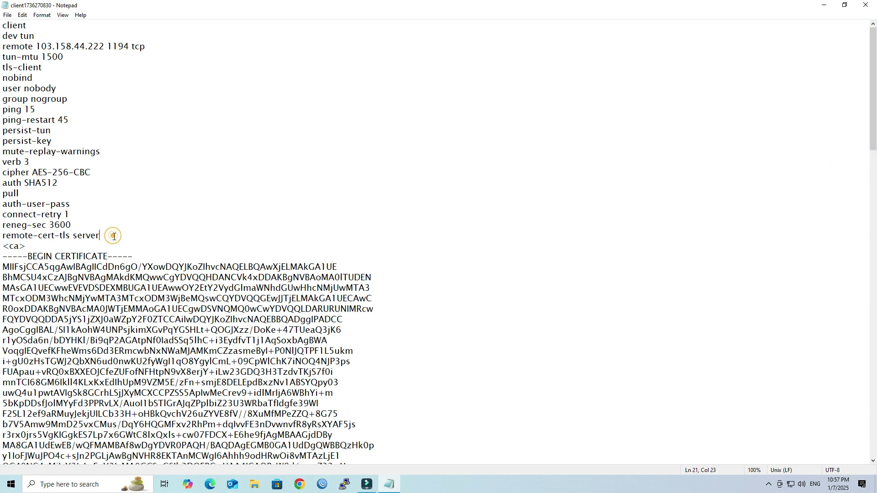
pyautogui.press('Return')
pyautogui.write('route 192.168.88.0 255.255.255.0')
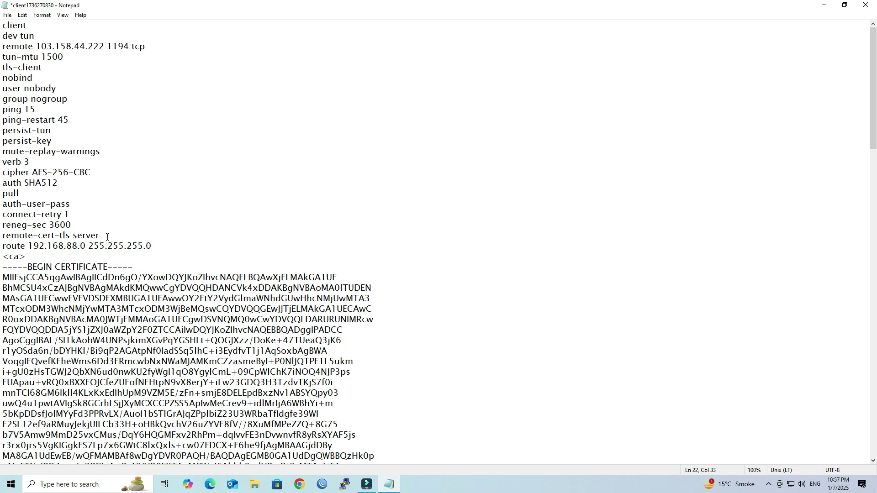
pyautogui.hotkey('shift', 'Left')
pyautogui.hotkey('shift', 'Left')
pyautogui.hotkey('shift', 'Left')
pyautogui.hotkey('shift', 'Left')
pyautogui.hotkey('shift', 'Left')
pyautogui.hotkey('shift', 'Left')
pyautogui.hotkey('shift', 'Left')
pyautogui.hotkey('shift', 'Left')
pyautogui.hotkey('shift', 'Left')
pyautogui.hotkey('shift', 'Left')
pyautogui.hotkey('shift', 'Left')
pyautogui.hotkey('shift', 'Left')
pyautogui.hotkey('shift', 'Left')
pyautogui.hotkey('shift', 'Left')
pyautogui.hotkey('shift', 'Left')
pyautogui.hotkey('shift', 'Left')
pyautogui.hotkey('shift', 'Left')
pyautogui.hotkey('shift', 'Left')
pyautogui.hotkey('shift', 'Left')
pyautogui.hotkey('shift', 'Left')
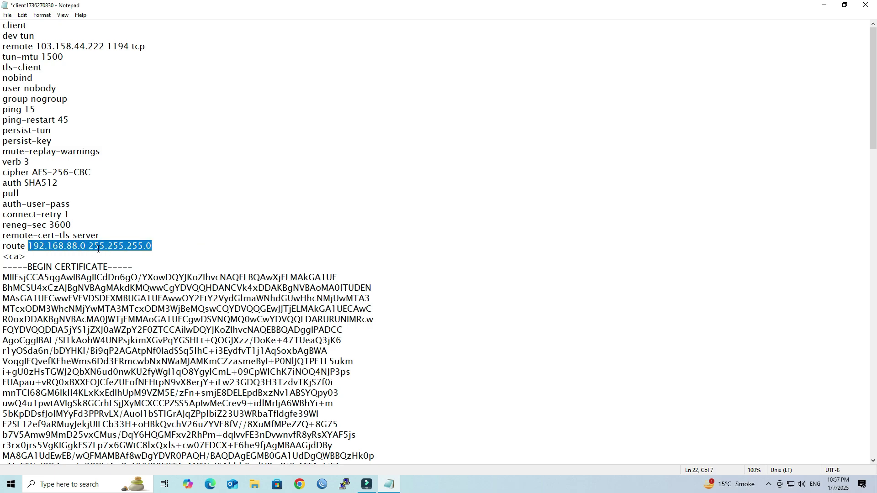
# Reconnect WinBox and inspect the 192.168.88.1/24 LAN address in IP > Addresses
pyautogui.click(322, 484)
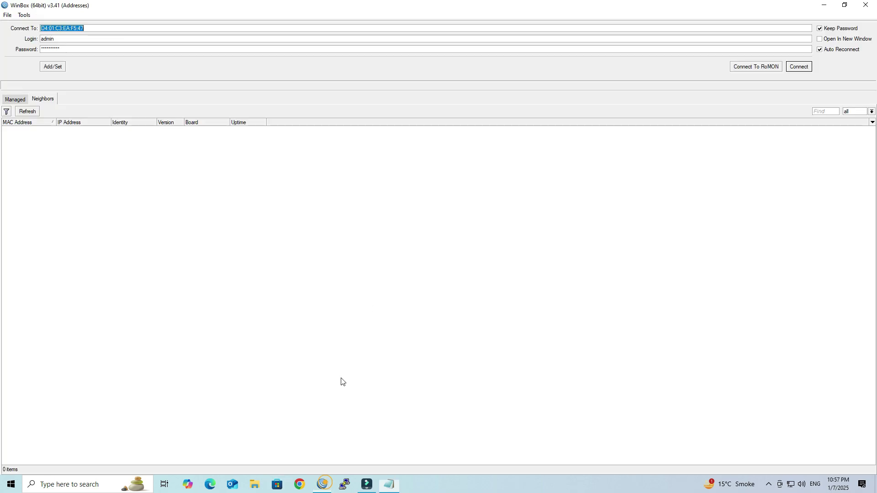
pyautogui.click(805, 68)
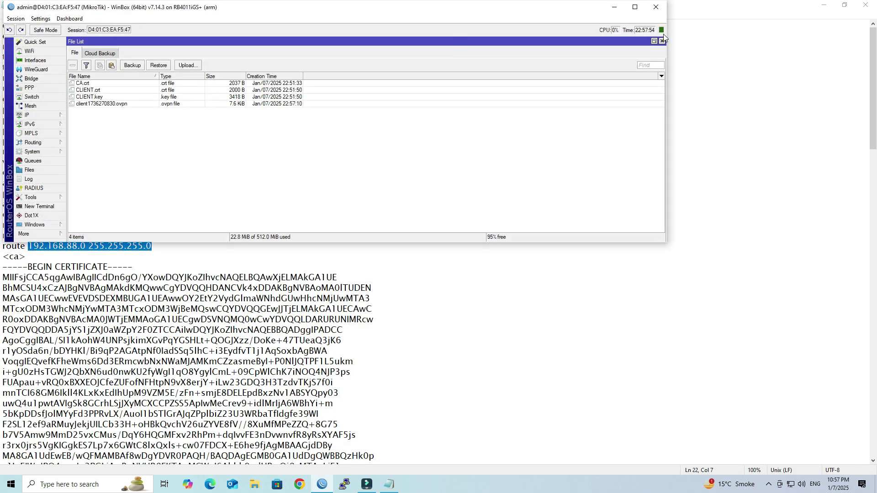
pyautogui.click(662, 41)
pyautogui.click(40, 116)
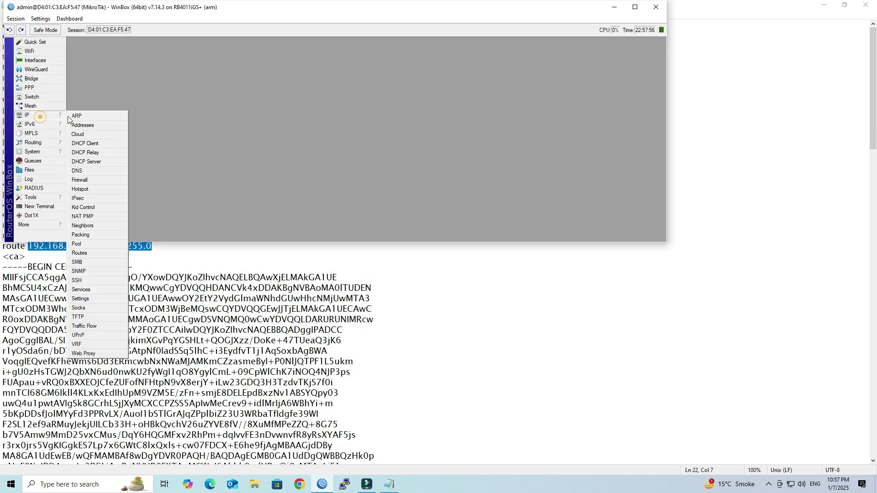
pyautogui.click(82, 124)
pyautogui.click(452, 124)
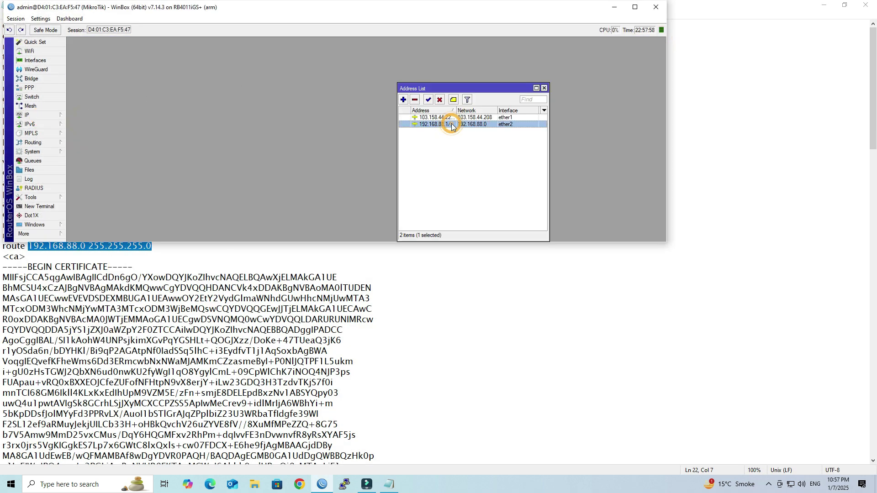
pyautogui.doubleClick(451, 124)
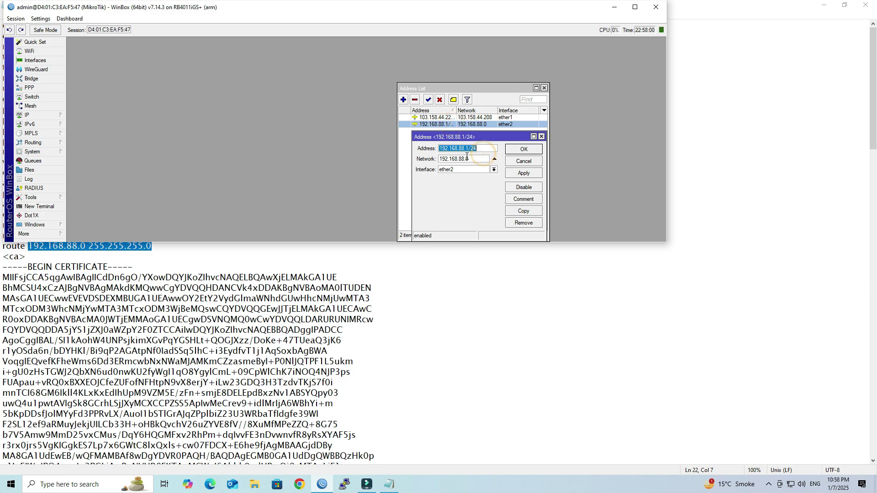
pyautogui.click(656, 7)
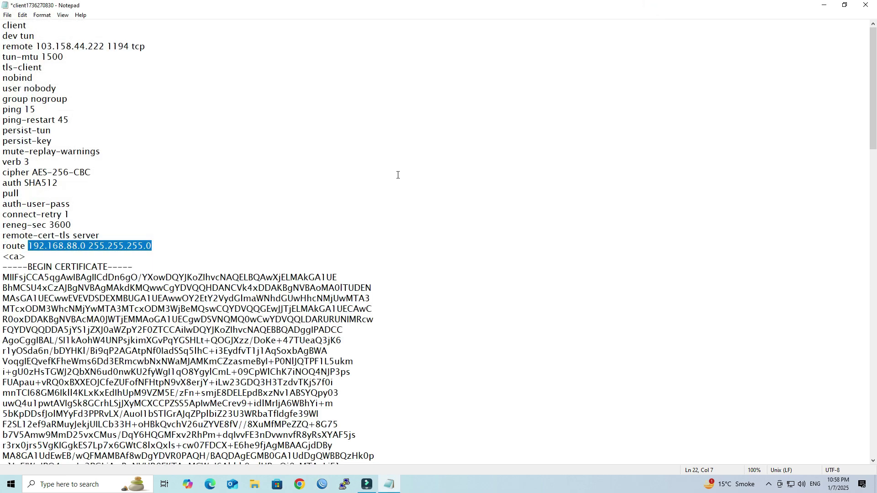
pyautogui.click(7, 26)
pyautogui.click(7, 15)
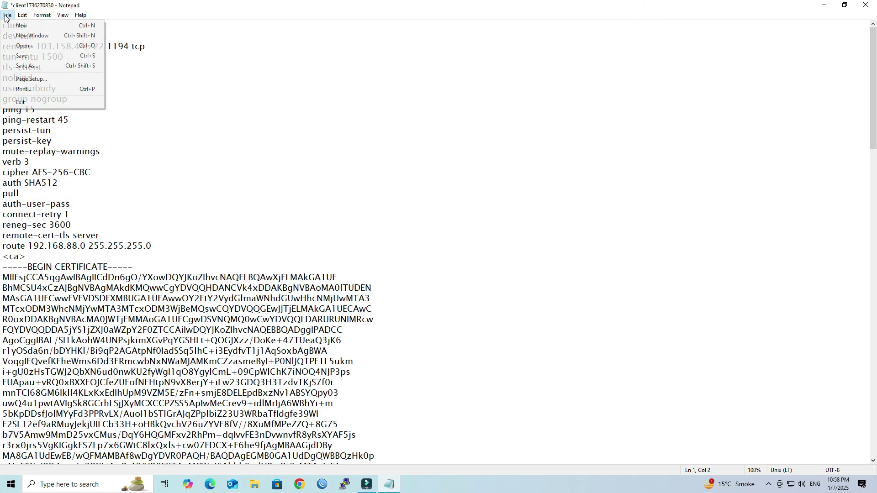
pyautogui.click(31, 57)
pyautogui.click(865, 5)
pyautogui.rightClick(243, 189)
pyautogui.click(270, 211)
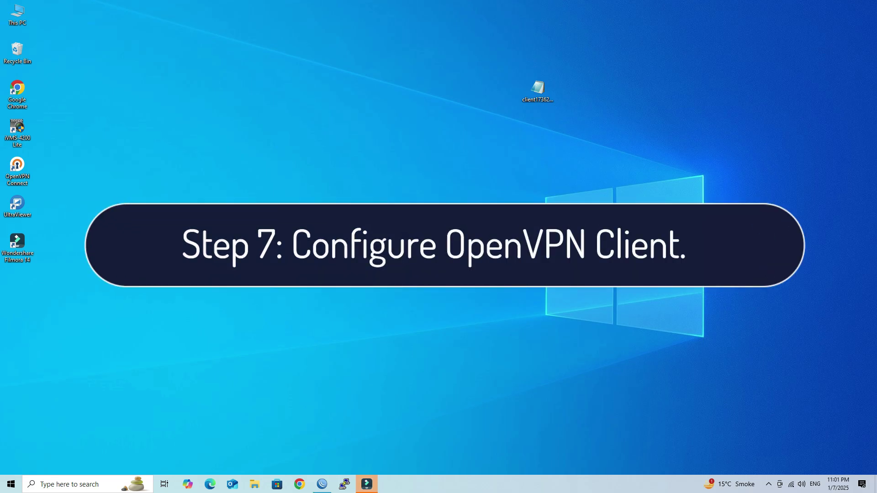
# Import client1736270830.ovpn into OpenVPN Connect from file, then switch to WinBox for the PPP credentials
pyautogui.click(794, 483)
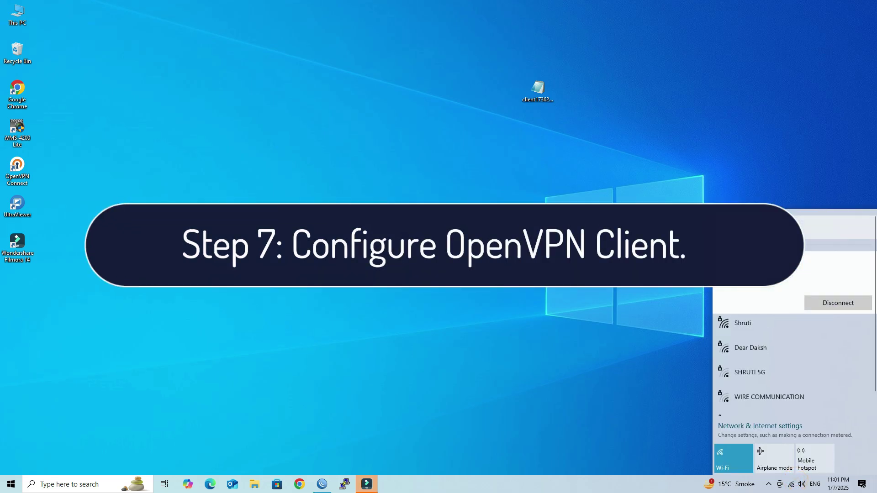
pyautogui.click(456, 230)
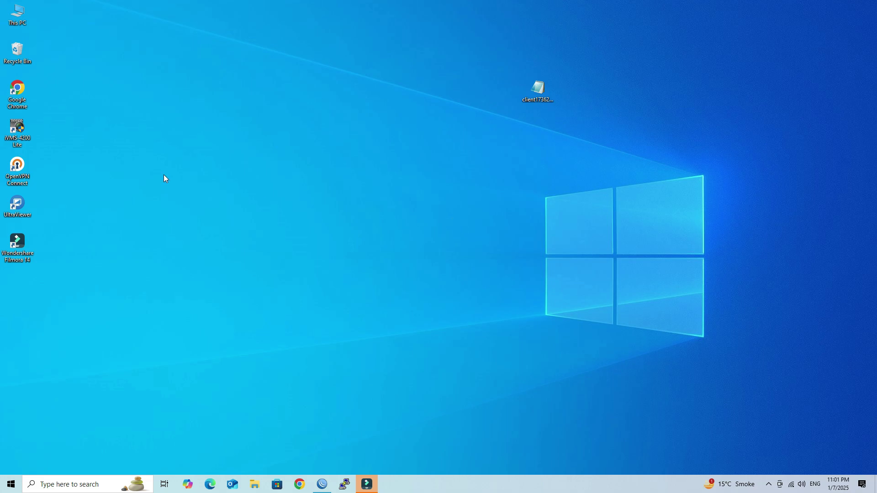
pyautogui.doubleClick(10, 168)
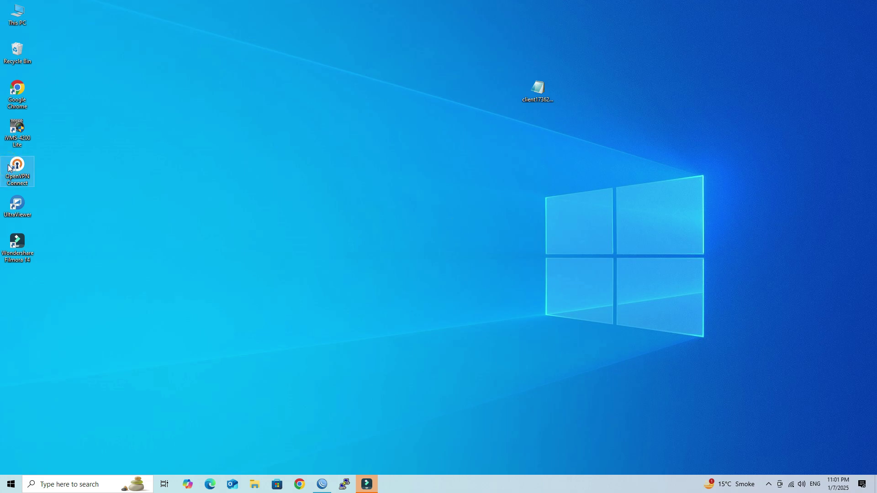
pyautogui.click(650, 135)
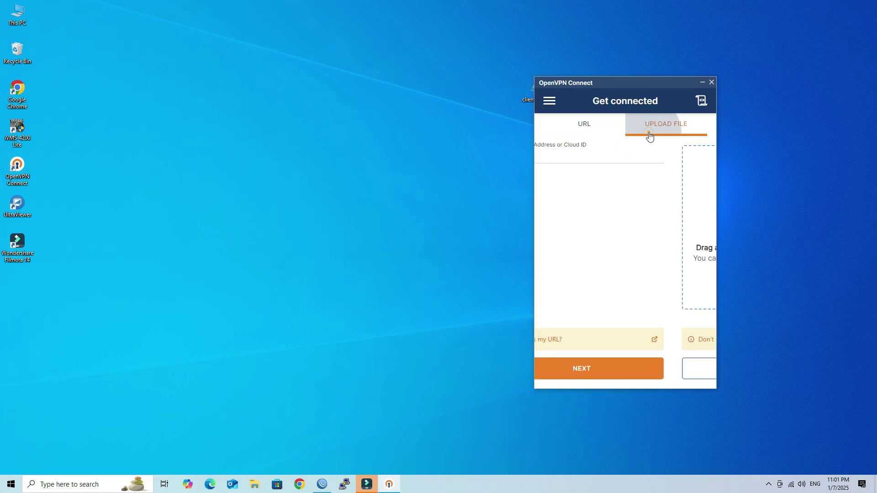
pyautogui.click(644, 364)
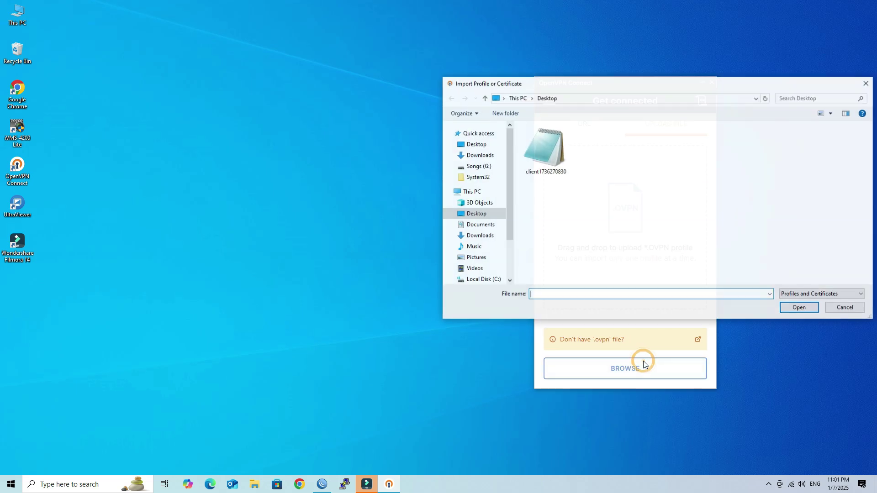
pyautogui.doubleClick(553, 155)
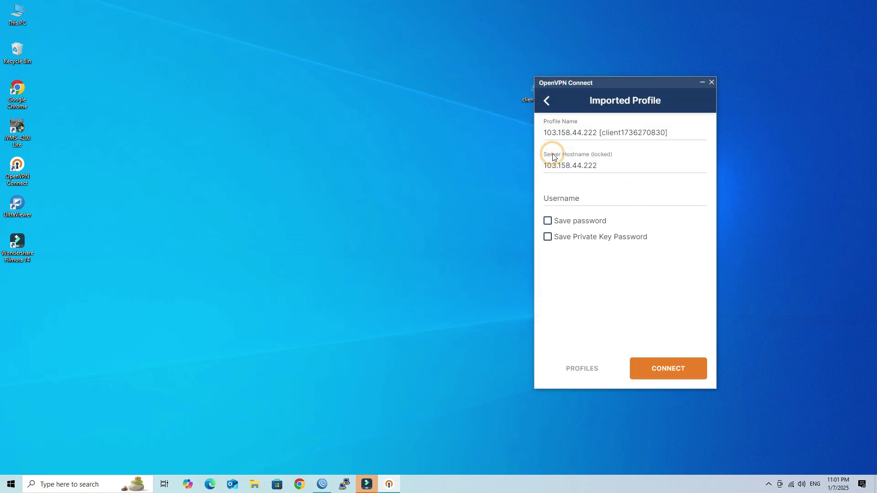
pyautogui.click(578, 204)
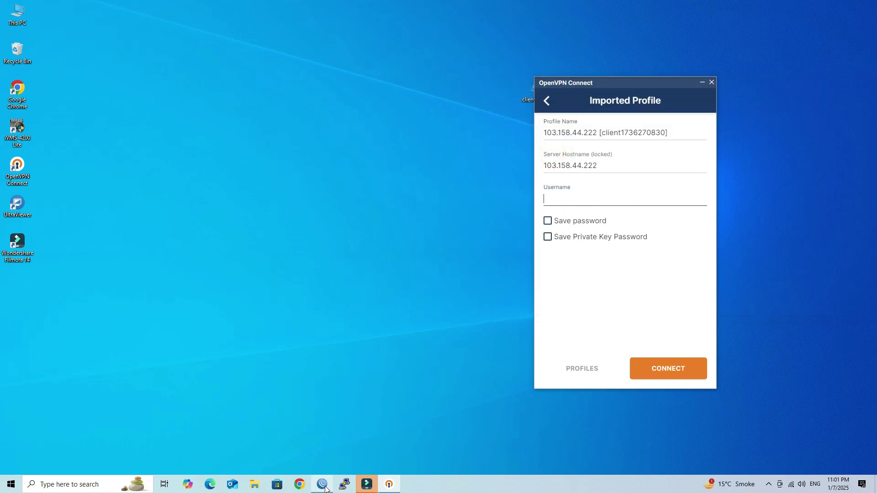
pyautogui.click(344, 484)
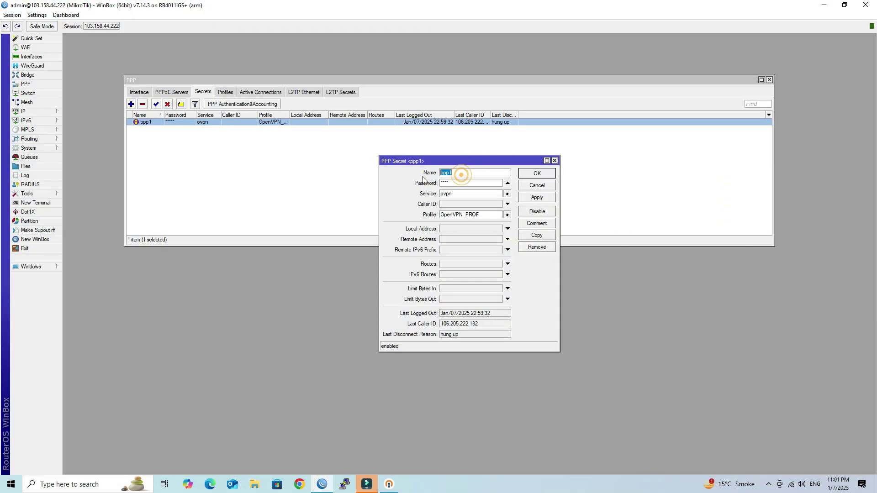
# Paste the PPP username and account password into the profile, with Save password enabled
pyautogui.click(389, 483)
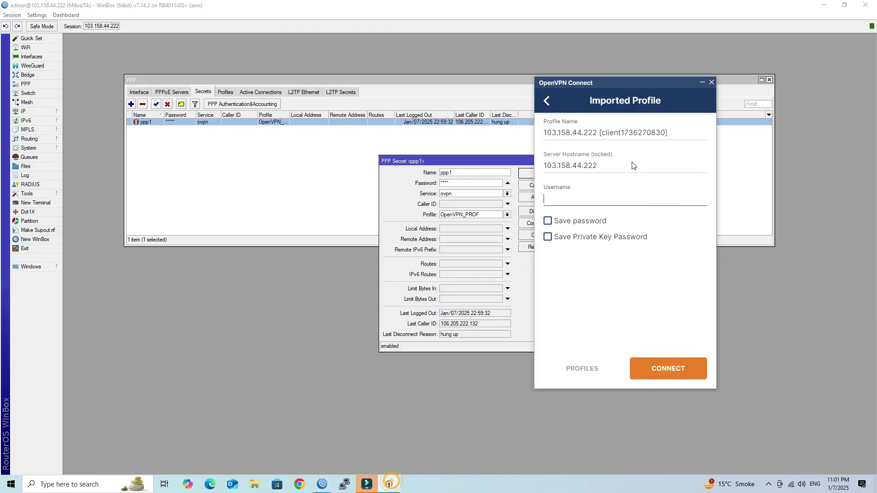
pyautogui.write('ppp1')
pyautogui.click(547, 221)
pyautogui.click(587, 251)
pyautogui.hotkey('ctrl', 'v')
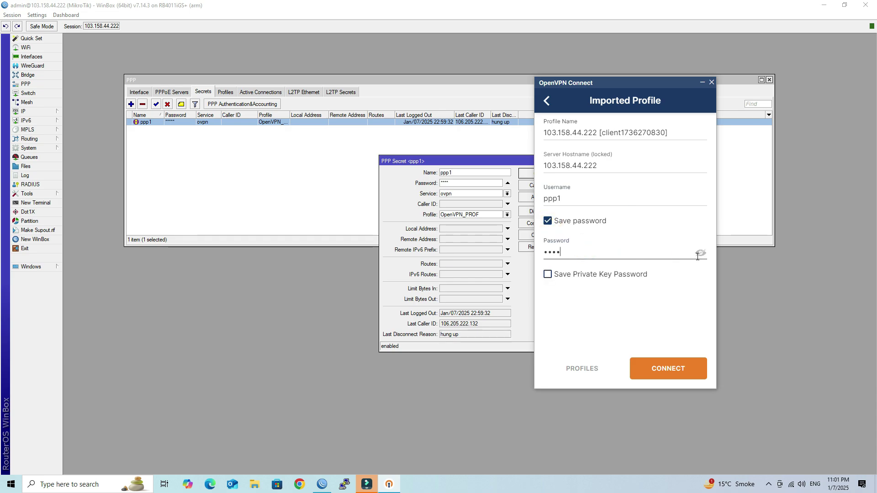
pyautogui.click(699, 254)
# Enter and save the private key password, then connect to 103.158.44.222
pyautogui.click(561, 276)
pyautogui.click(573, 305)
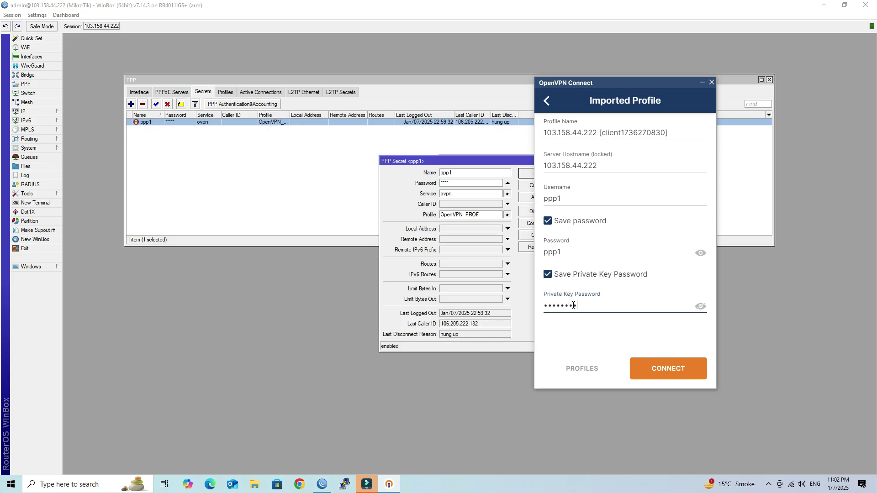
pyautogui.click(700, 305)
pyautogui.click(699, 306)
pyautogui.click(659, 369)
# Close WinBox, confirm the tunnel's private IP 10.0.0.2, and refresh the desktop
pyautogui.click(866, 5)
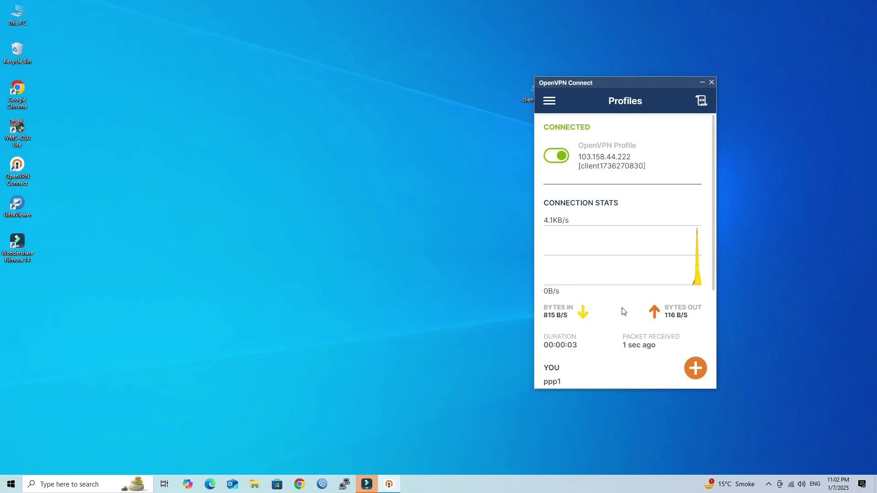
pyautogui.scroll(-3, 630, 251)
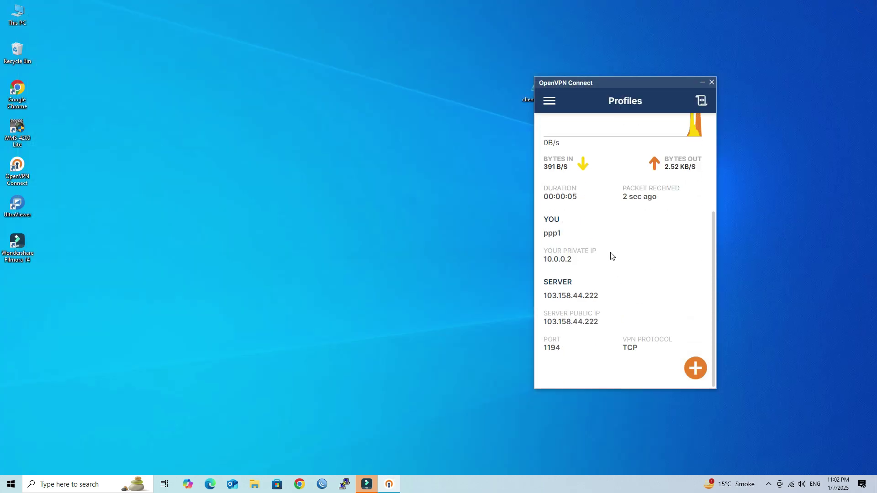
pyautogui.scroll(3, 598, 279)
pyautogui.rightClick(338, 159)
pyautogui.click(361, 182)
# Launch a Command Prompt with cmd and start a ping to 192.168.88.1
pyautogui.press('super+r')
pyautogui.write('cmd')
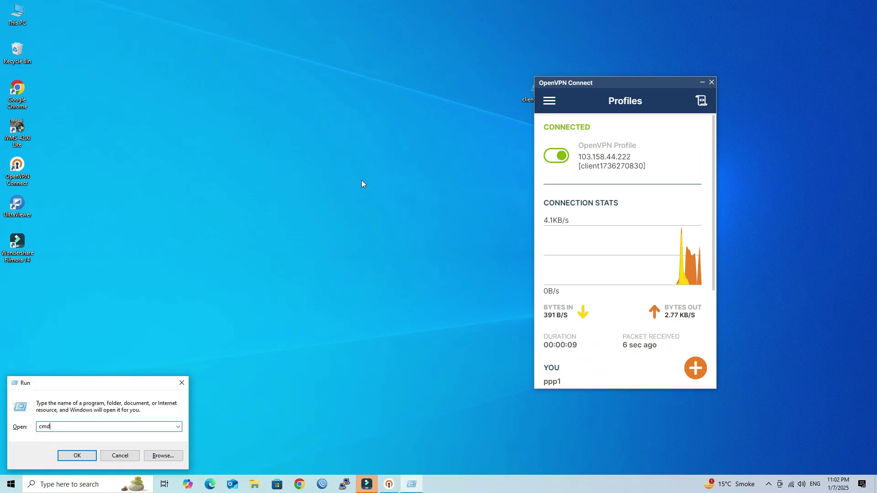
pyautogui.press('Return')
pyautogui.write('ping 192.168.88')
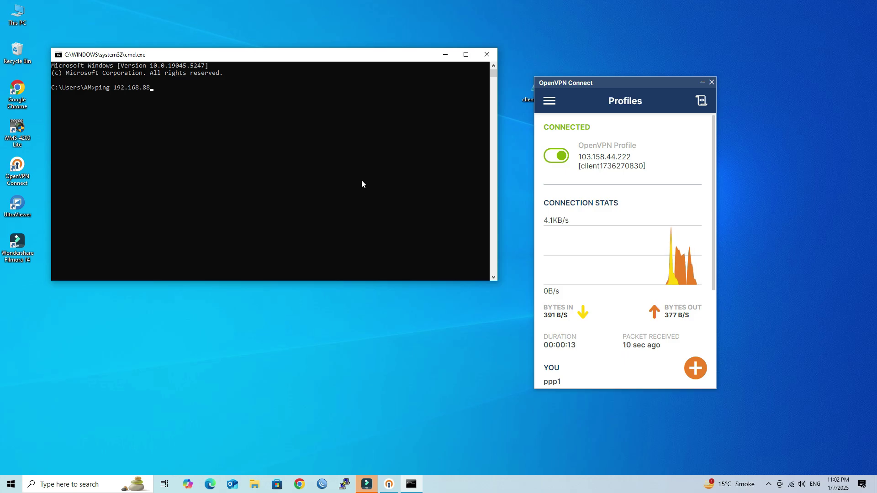